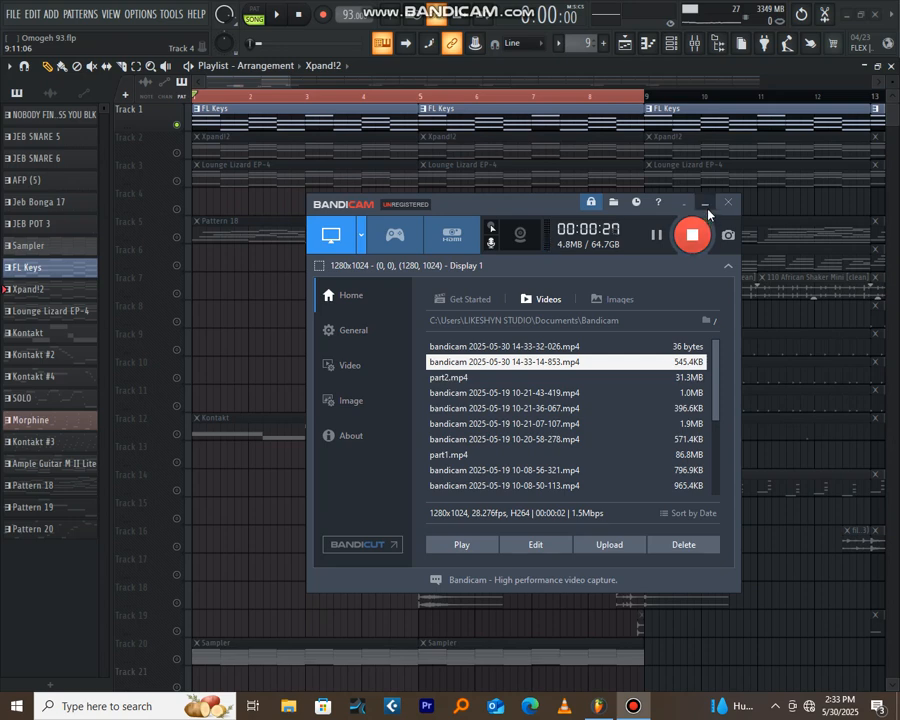
# Minimise the Bandicam window and shorten the playlist's time selection to bars 1 through 4
pyautogui.click(705, 204)
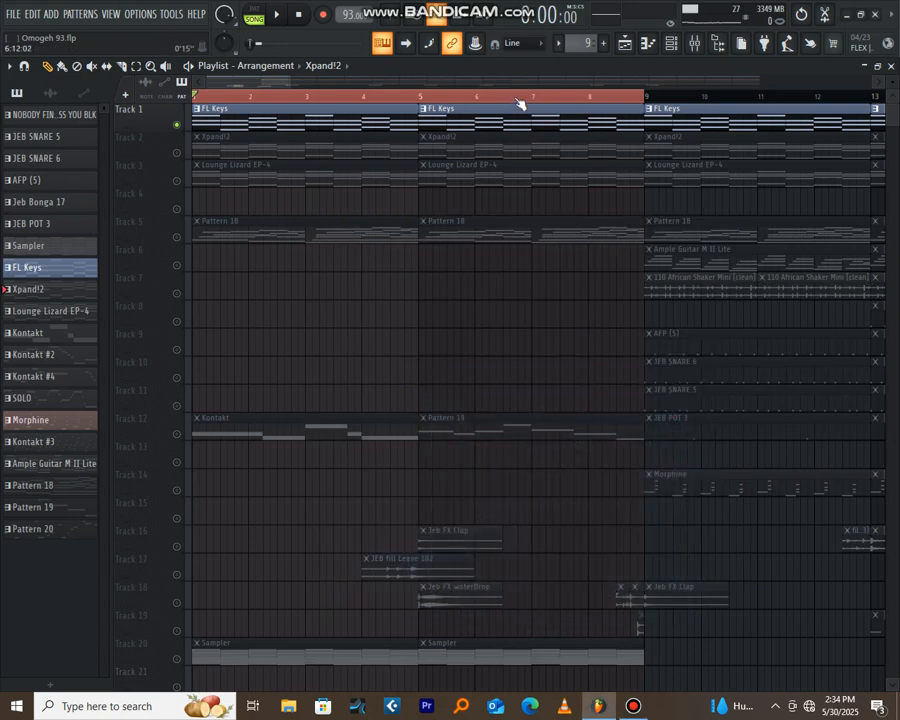
pyautogui.scroll(-4, 516, 100)
pyautogui.scroll(-6, 521, 100)
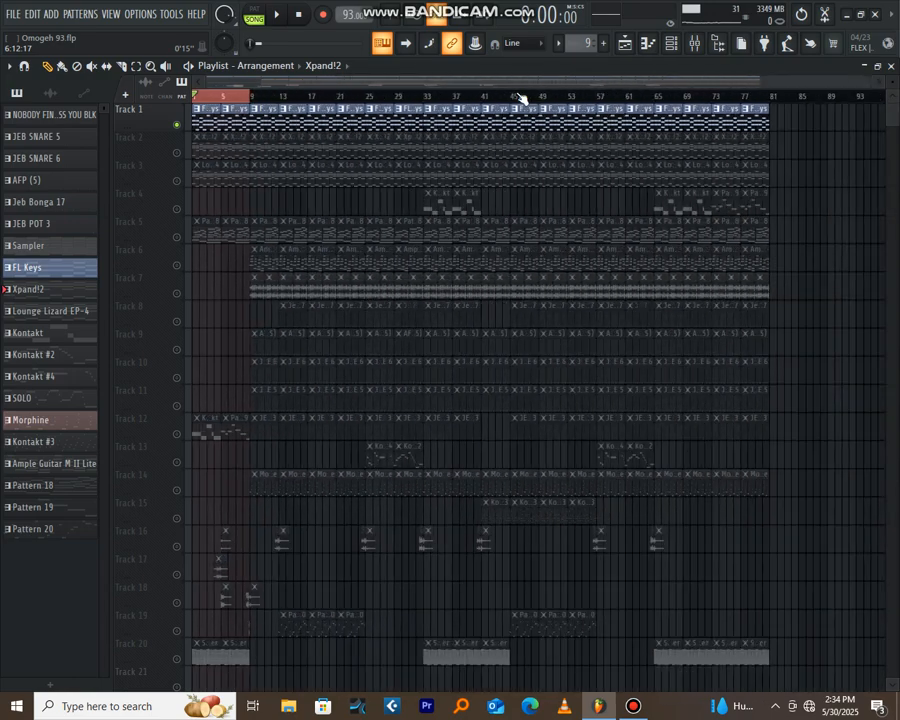
pyautogui.scroll(-3, 892, 85)
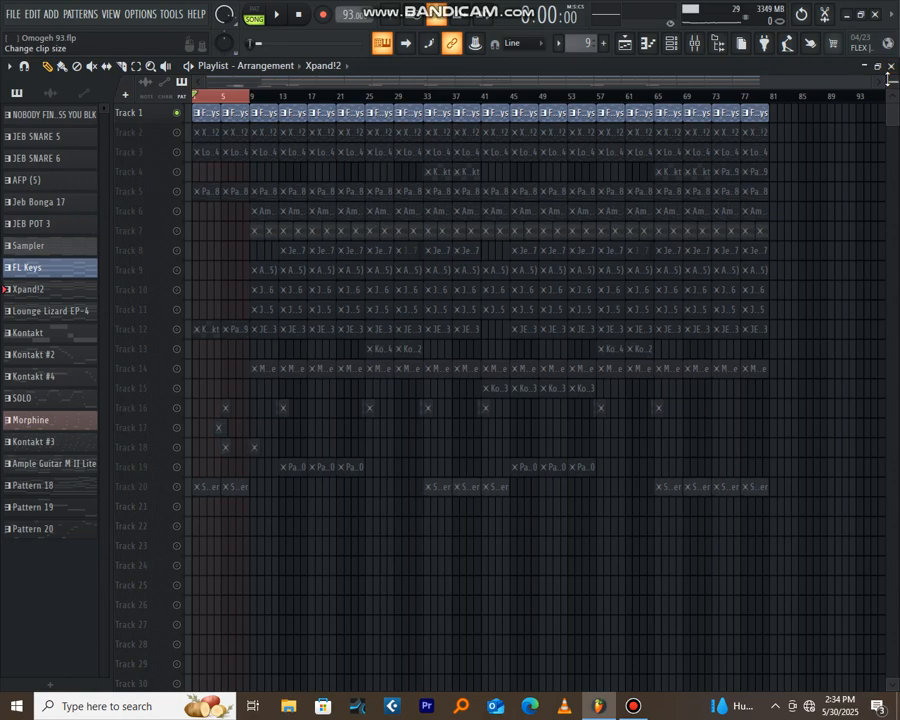
pyautogui.scroll(4, 890, 80)
pyautogui.scroll(6, 205, 90)
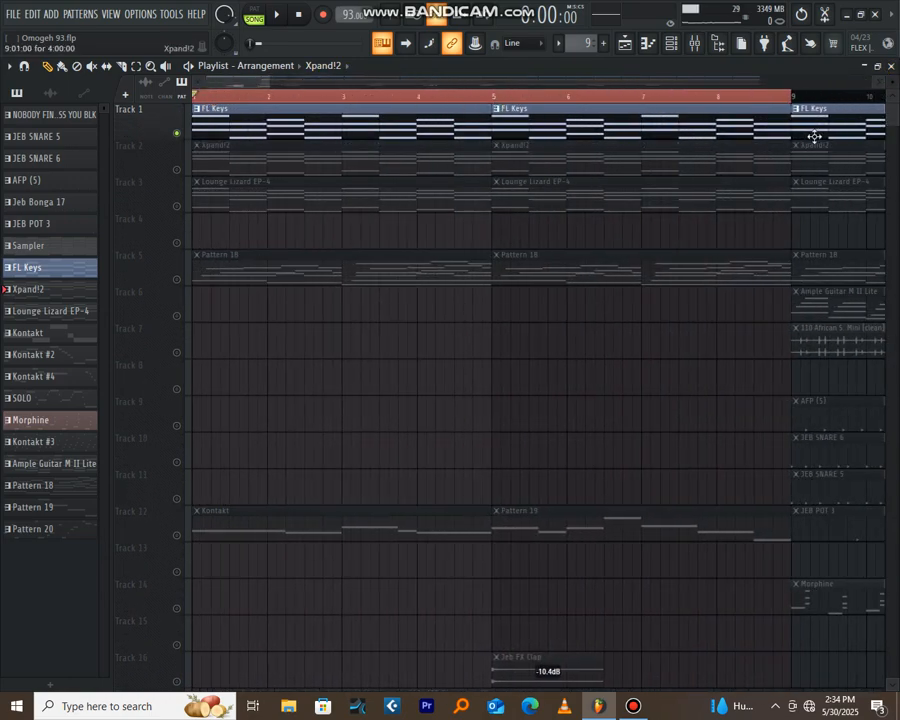
pyautogui.moveTo(787, 96); pyautogui.dragTo(493, 114)
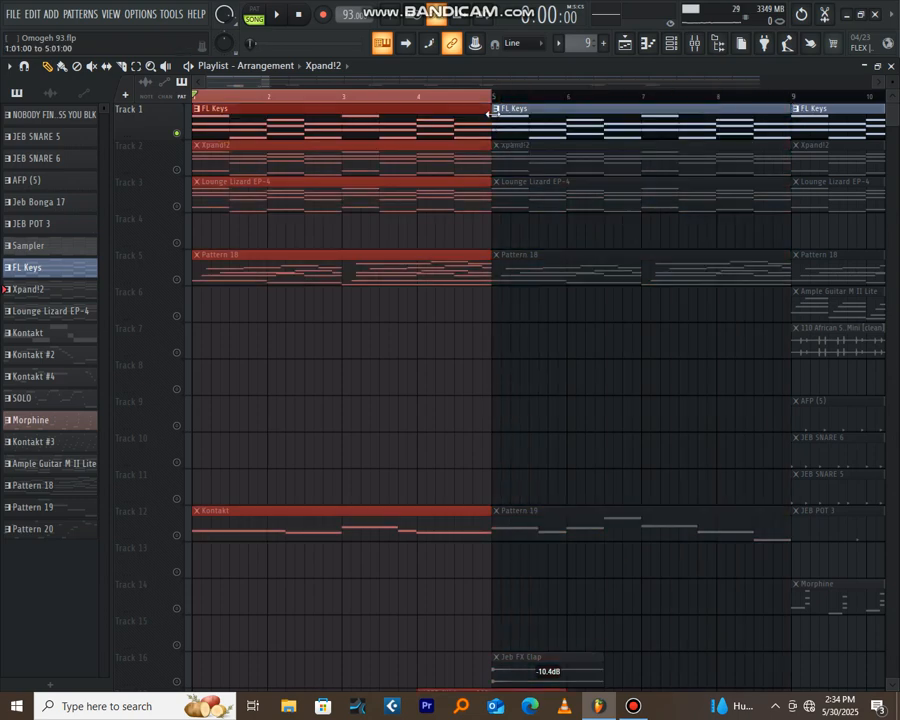
pyautogui.click(424, 229)
pyautogui.scroll(-2, 425, 228)
pyautogui.scroll(2, 426, 228)
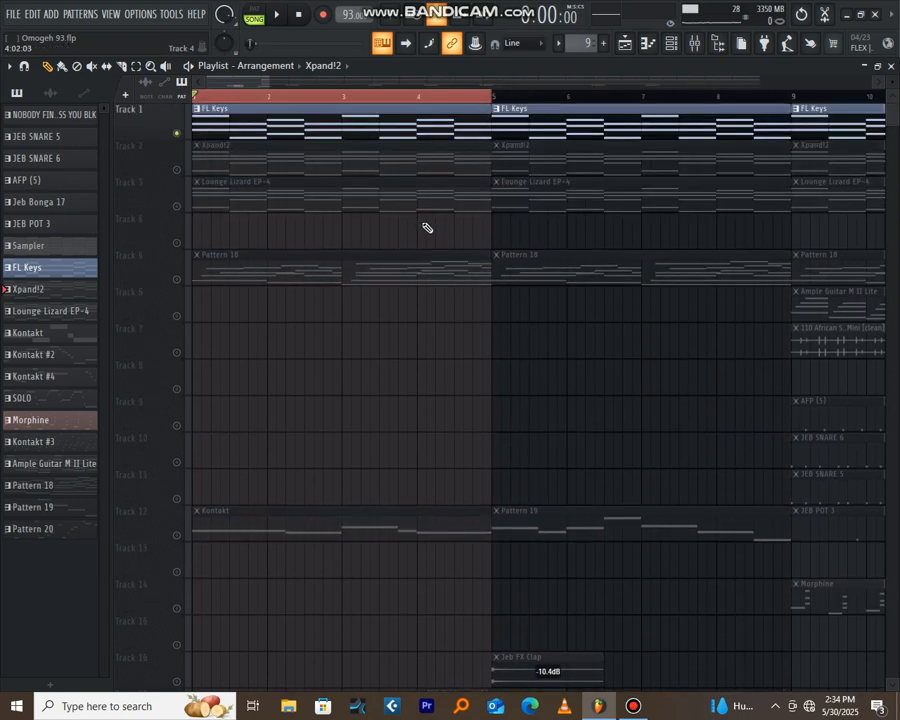
# Play the FL Keys pattern from Track 1 and examine its chord notes in the piano roll
pyautogui.click(285, 122)
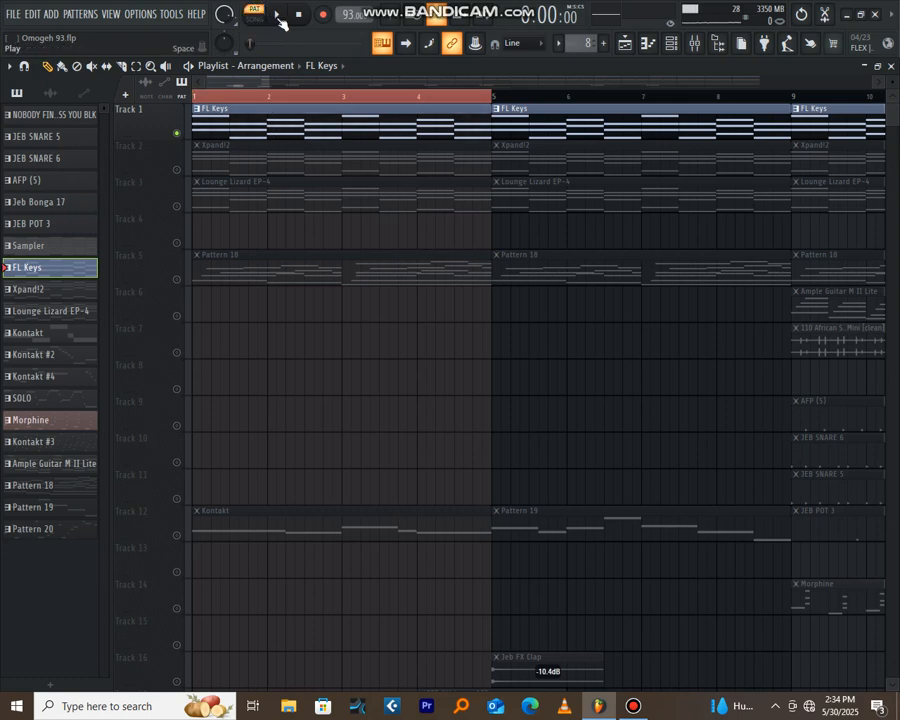
pyautogui.click(279, 16)
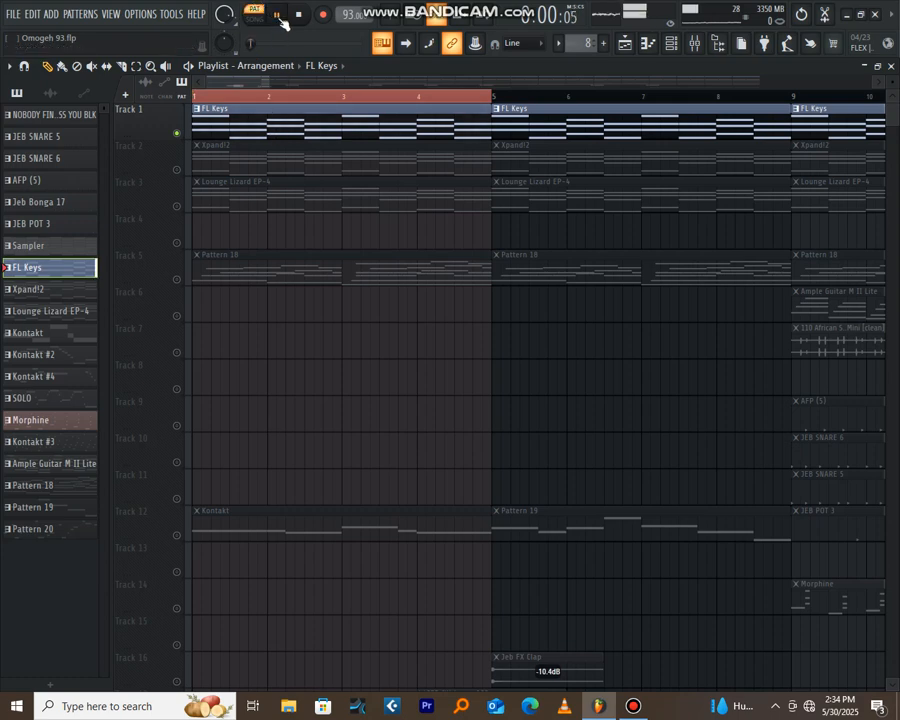
pyautogui.click(674, 46)
pyautogui.click(500, 354)
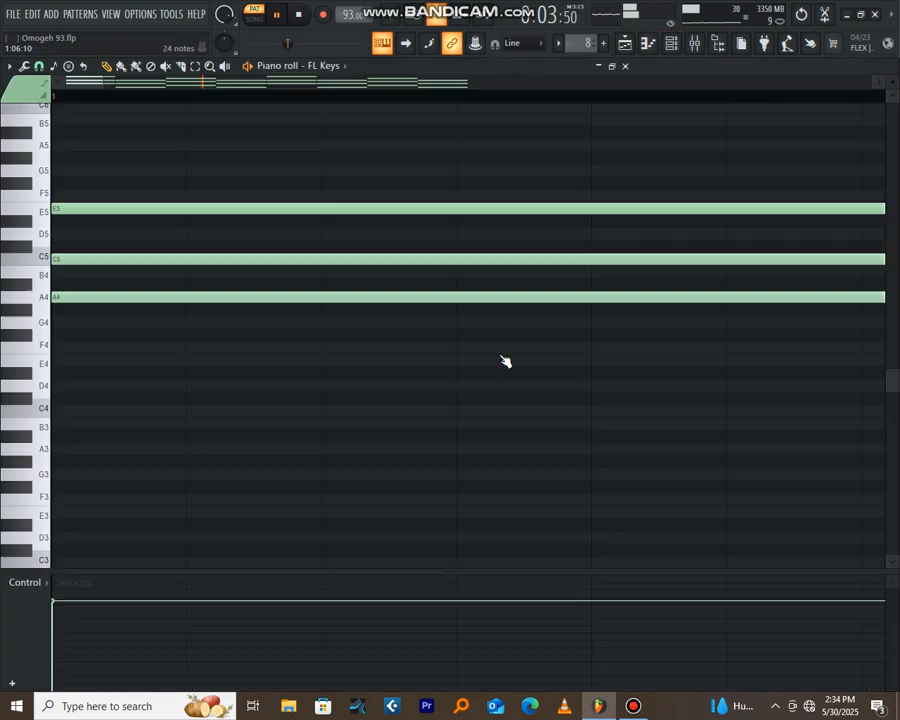
pyautogui.scroll(-1, 373, 100)
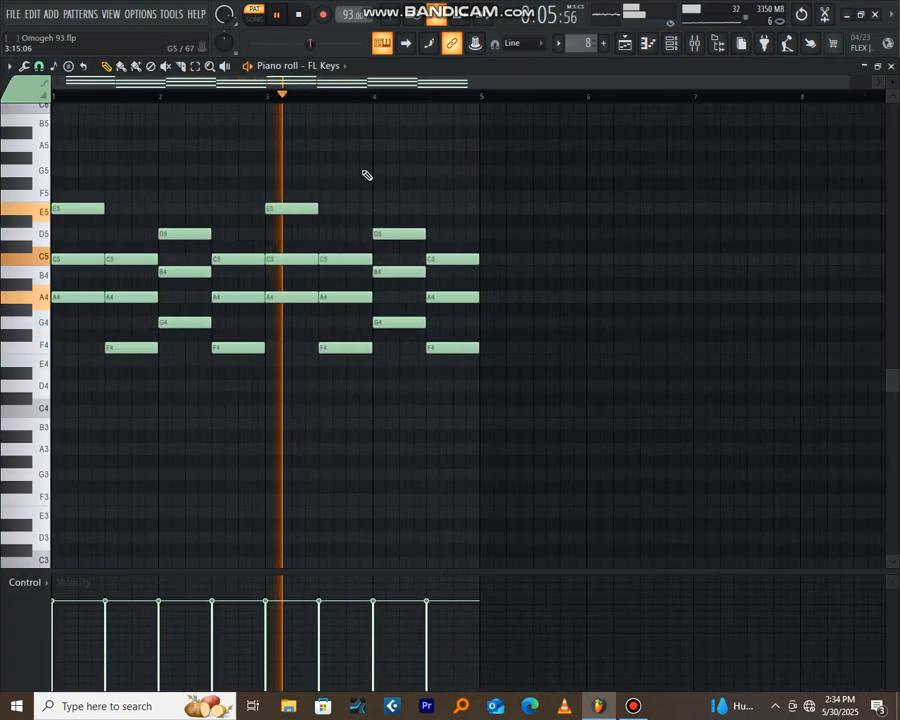
pyautogui.scroll(2, 367, 175)
pyautogui.scroll(-1, 367, 175)
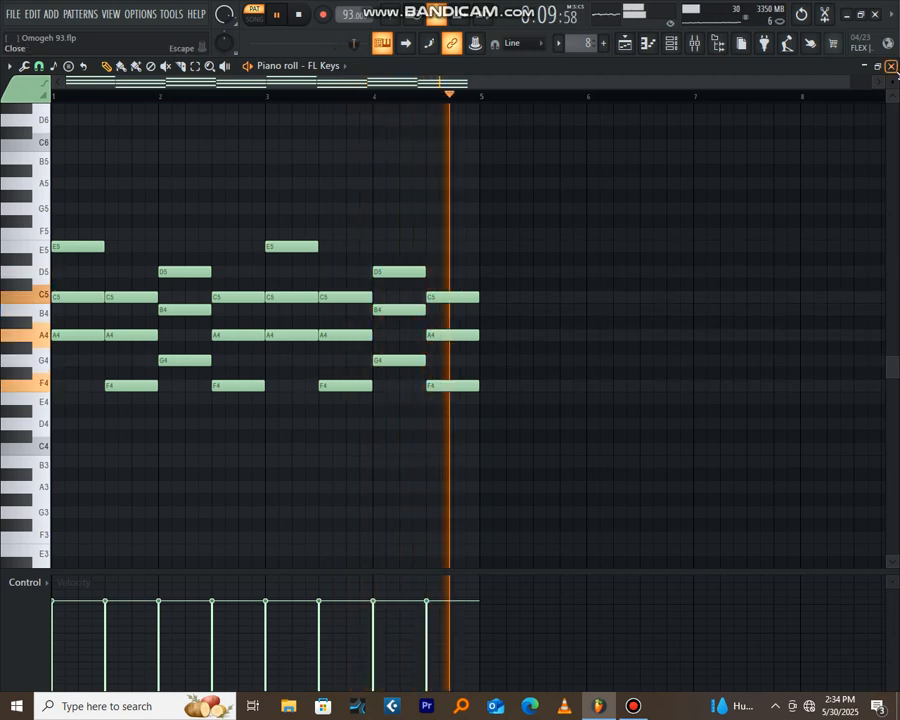
pyautogui.press('space')
pyautogui.click(891, 66)
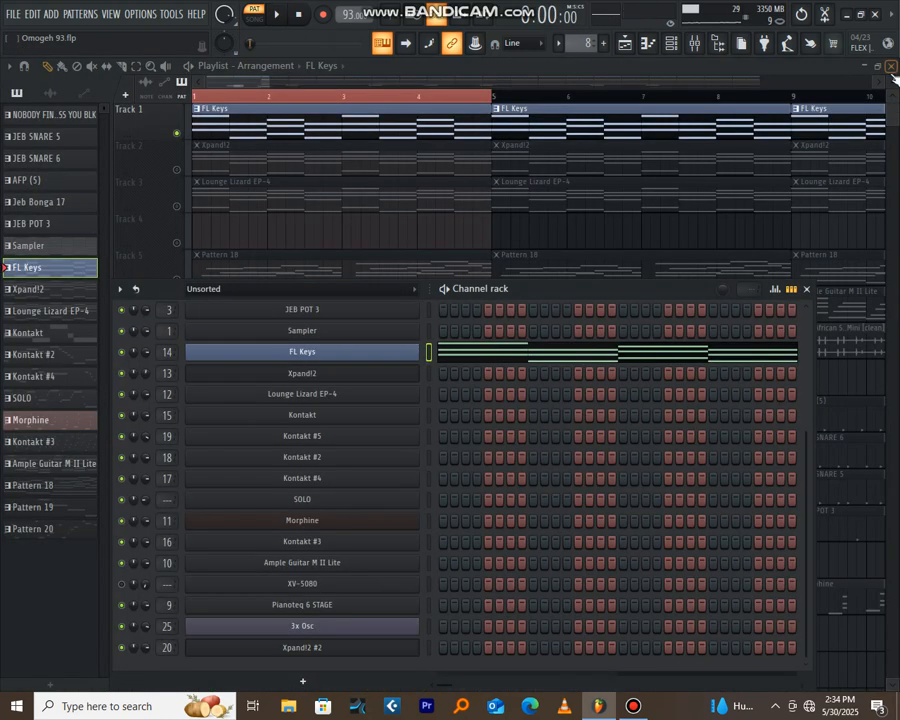
pyautogui.press('F6')
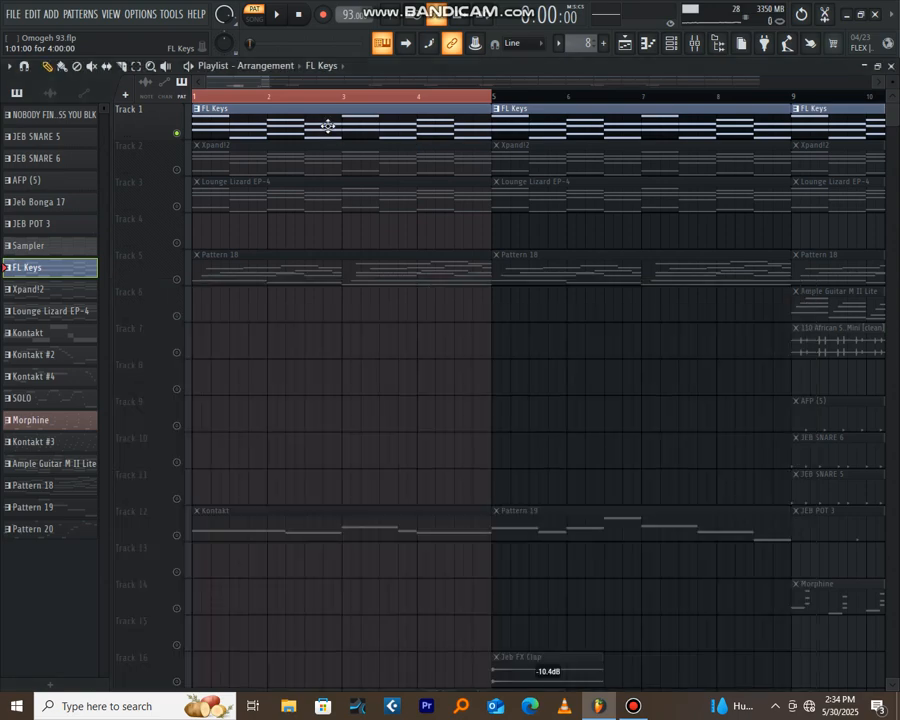
# Inspect the FL Keys instrument's preset and controls with its wrapper settings hidden, and close it
pyautogui.click(671, 45)
pyautogui.click(299, 357)
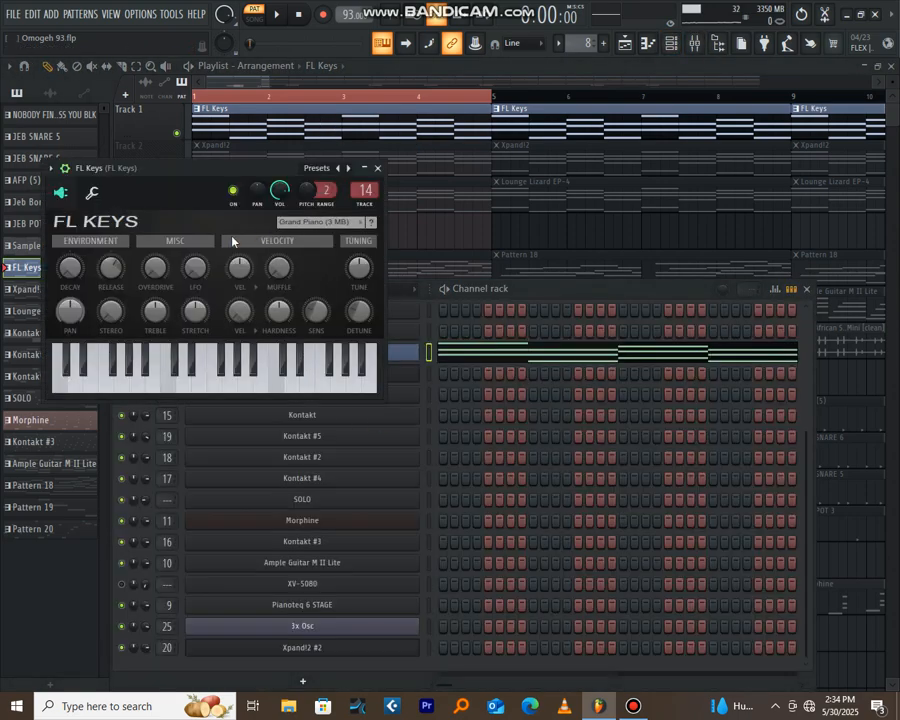
pyautogui.click(65, 168)
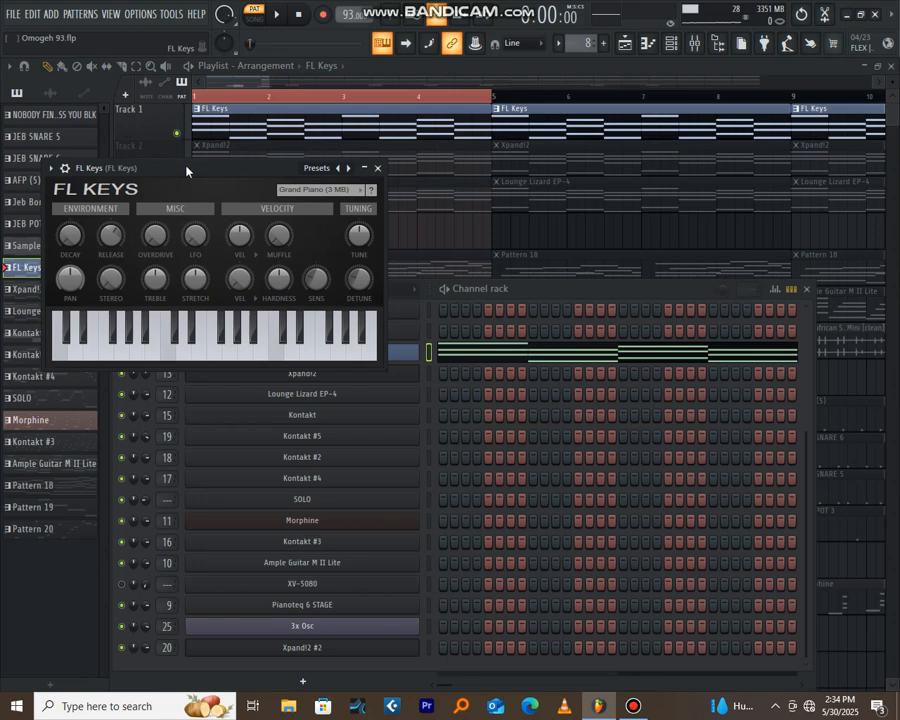
pyautogui.moveTo(186, 170); pyautogui.dragTo(352, 178)
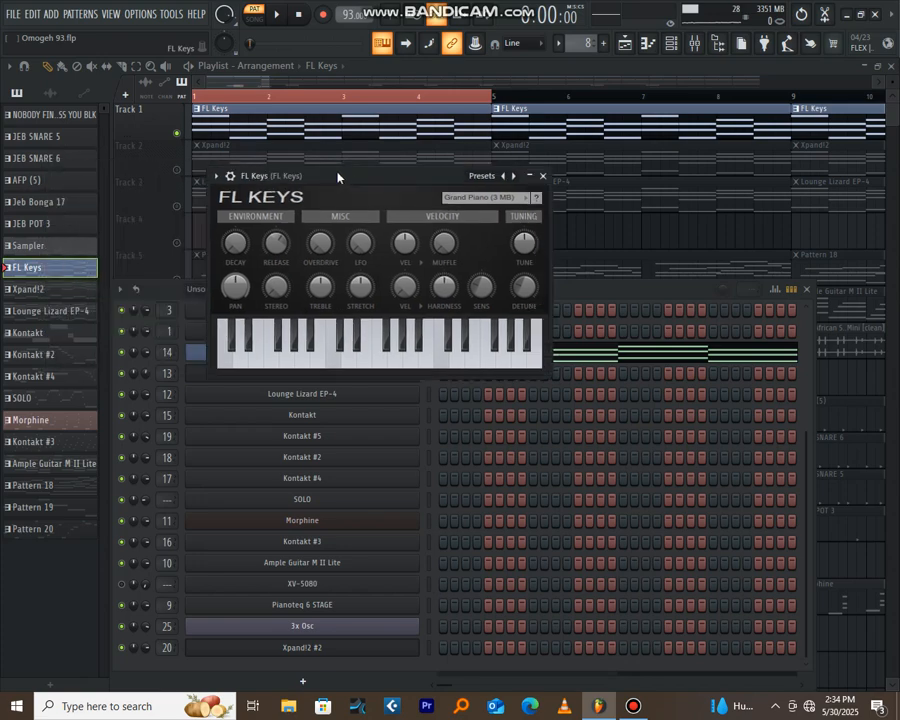
pyautogui.click(545, 177)
pyautogui.click(806, 289)
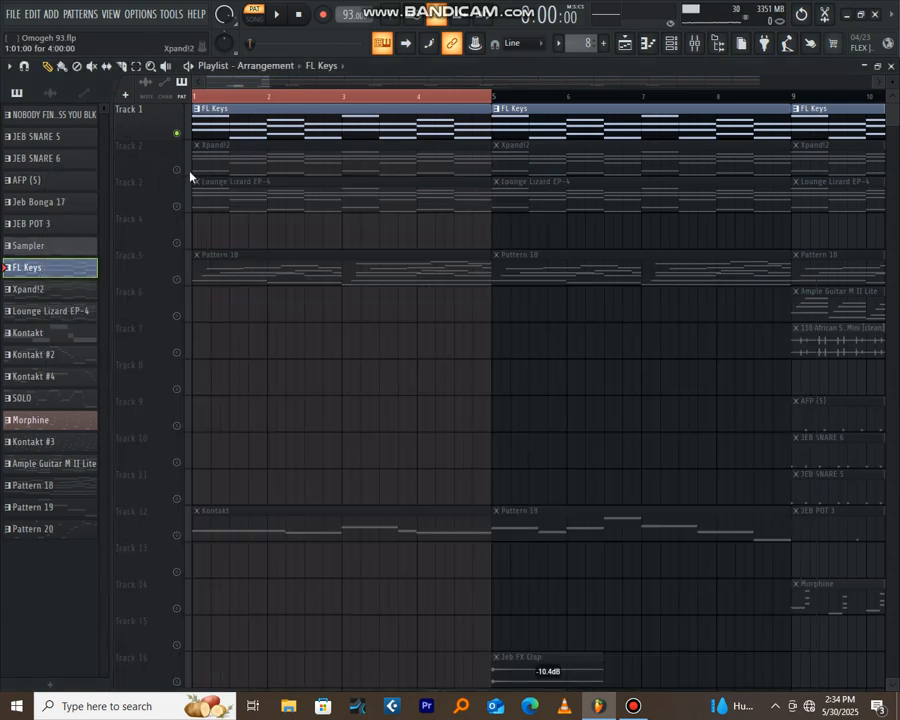
# Unmute Track 2 in the playlist and select its Xpand!2 pattern
pyautogui.click(178, 170)
pyautogui.scroll(-2, 274, 301)
pyautogui.scroll(2, 265, 250)
pyautogui.click(279, 157)
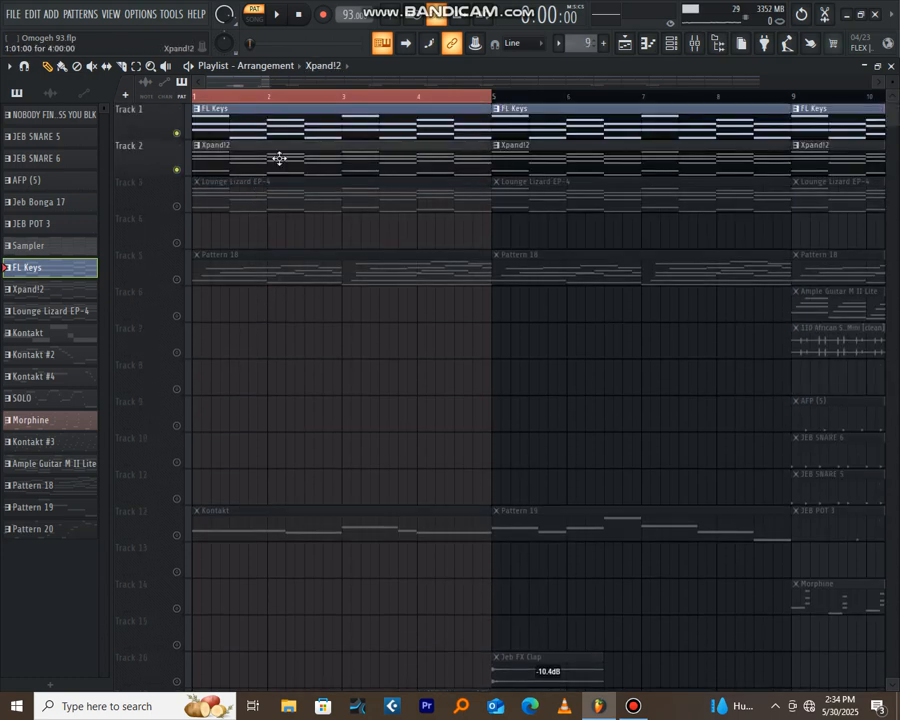
# Play the Xpand!2 pattern and examine its chord and bass notes in the piano roll
pyautogui.click(673, 48)
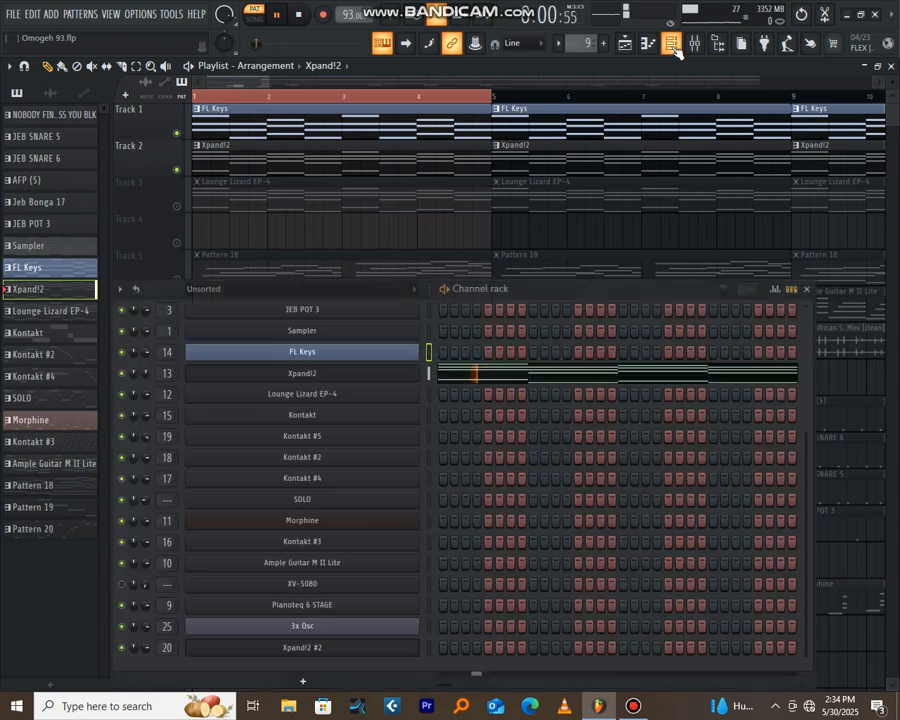
pyautogui.click(470, 376)
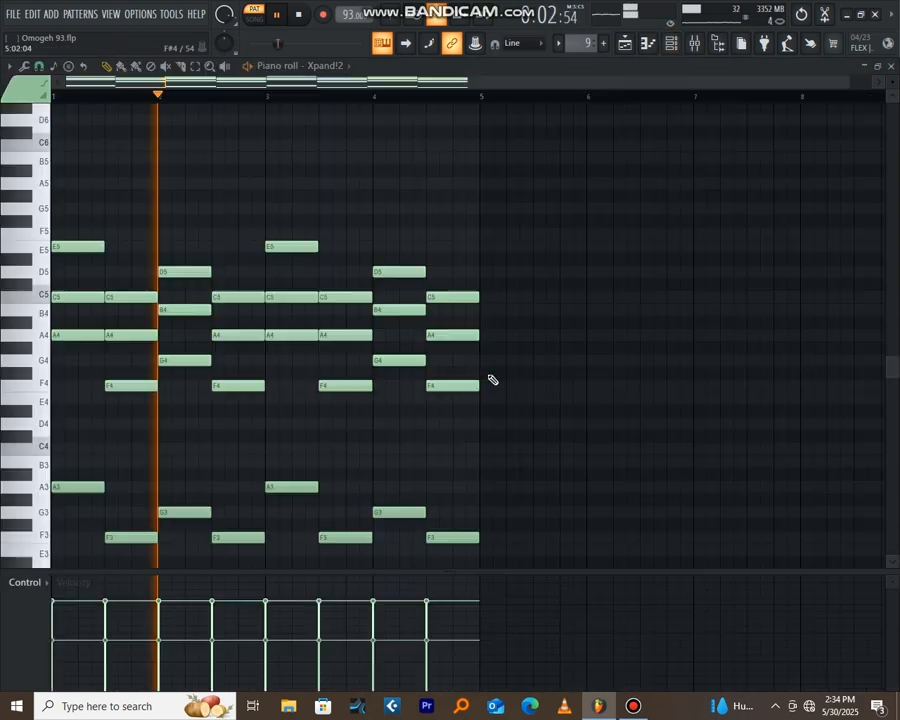
pyautogui.scroll(-4, 266, 300)
pyautogui.scroll(4, 280, 295)
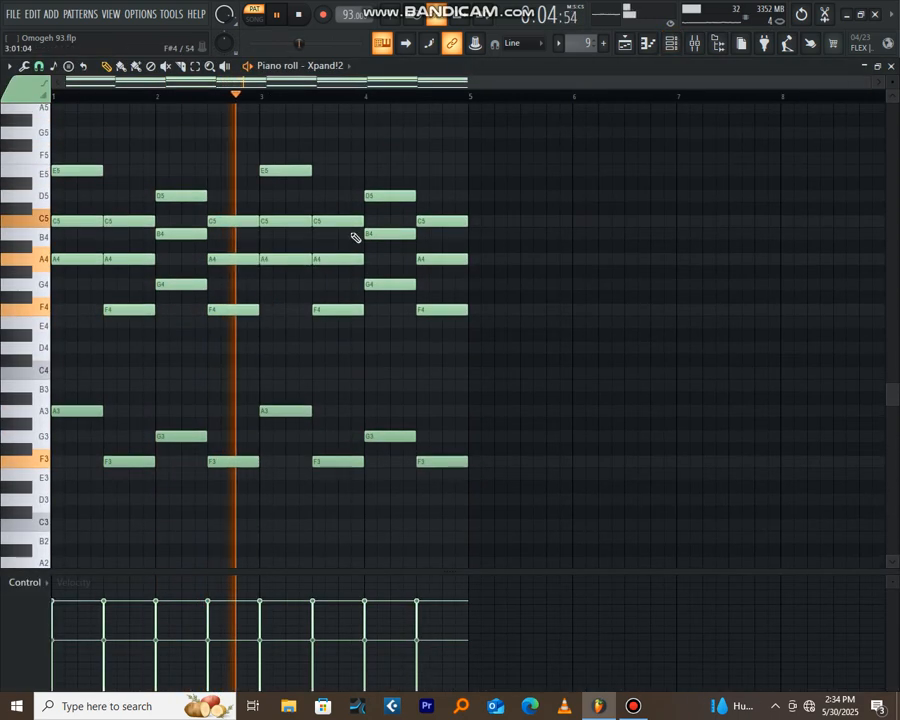
pyautogui.scroll(2, 355, 90)
pyautogui.moveTo(355, 87); pyautogui.dragTo(214, 88)
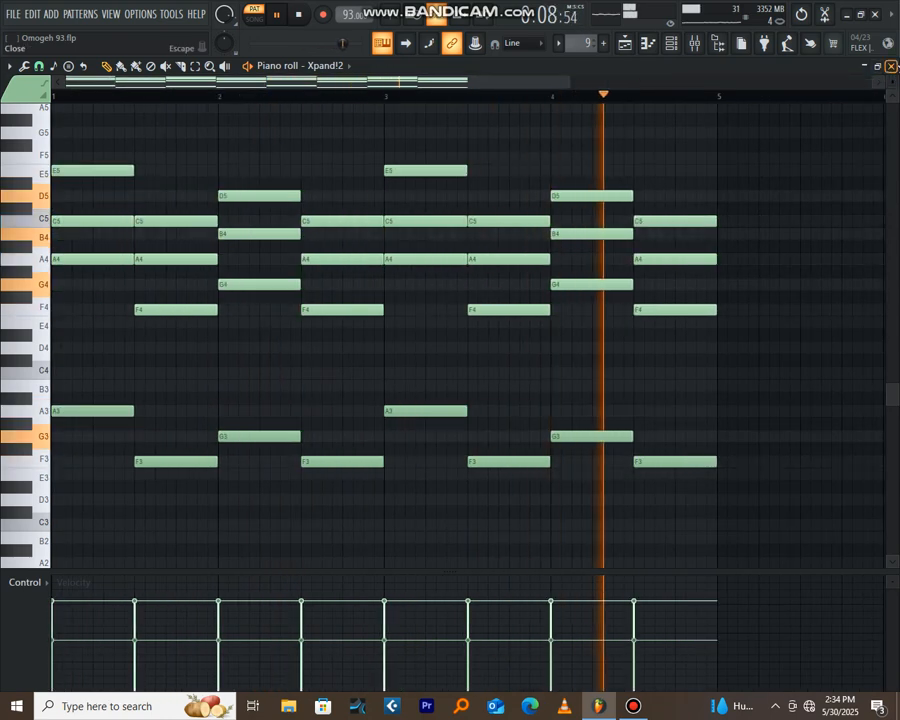
pyautogui.click(891, 66)
pyautogui.press('space')
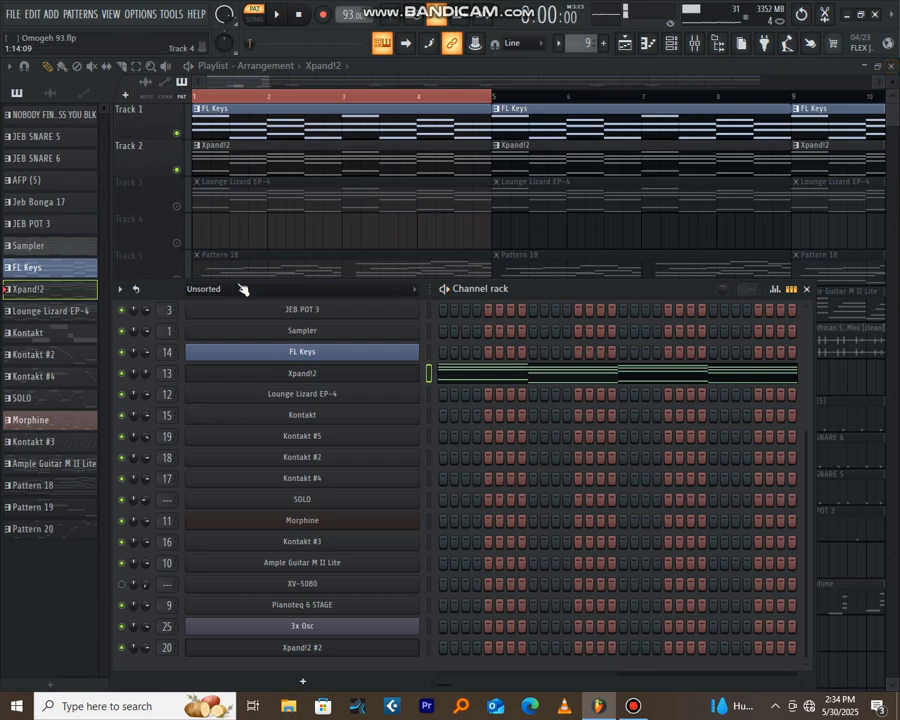
# Inspect the sound loaded in the Xpand!2 instrument, and close it along with the channel rack
pyautogui.click(301, 376)
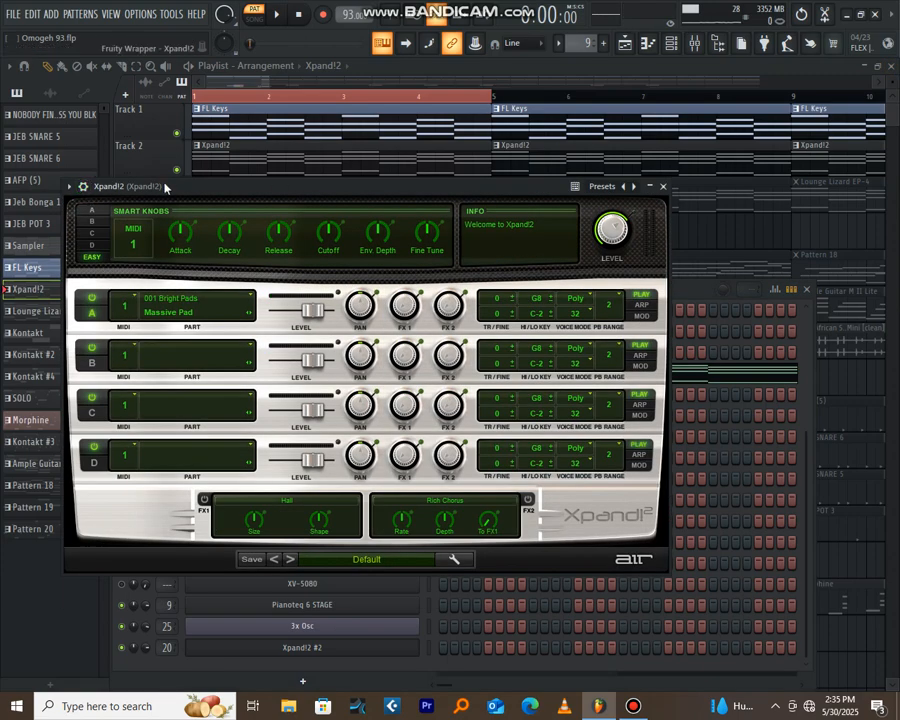
pyautogui.moveTo(161, 188); pyautogui.dragTo(265, 212)
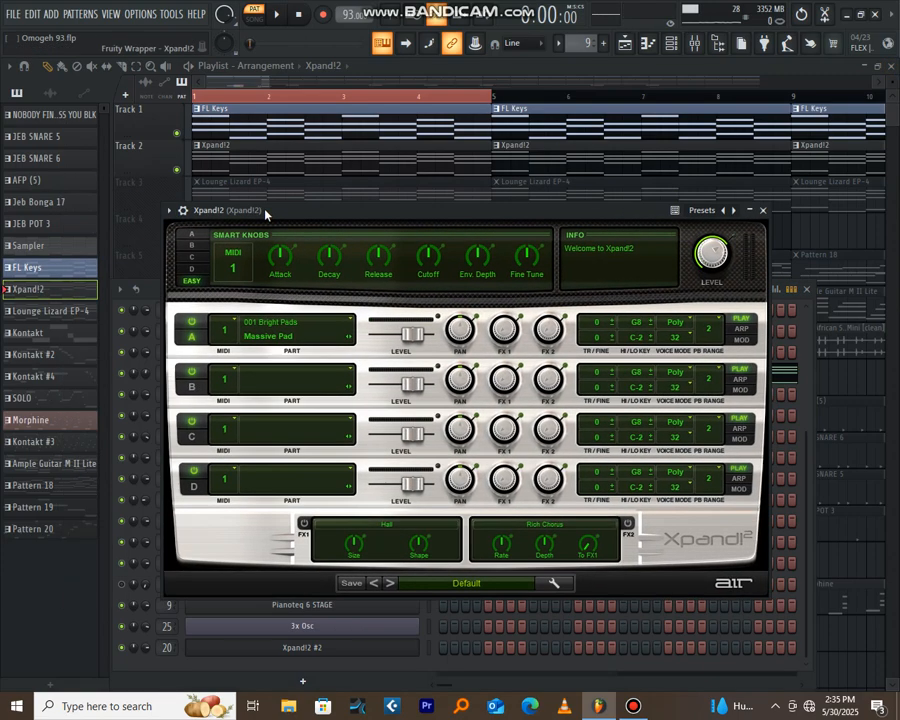
pyautogui.click(764, 210)
pyautogui.click(806, 288)
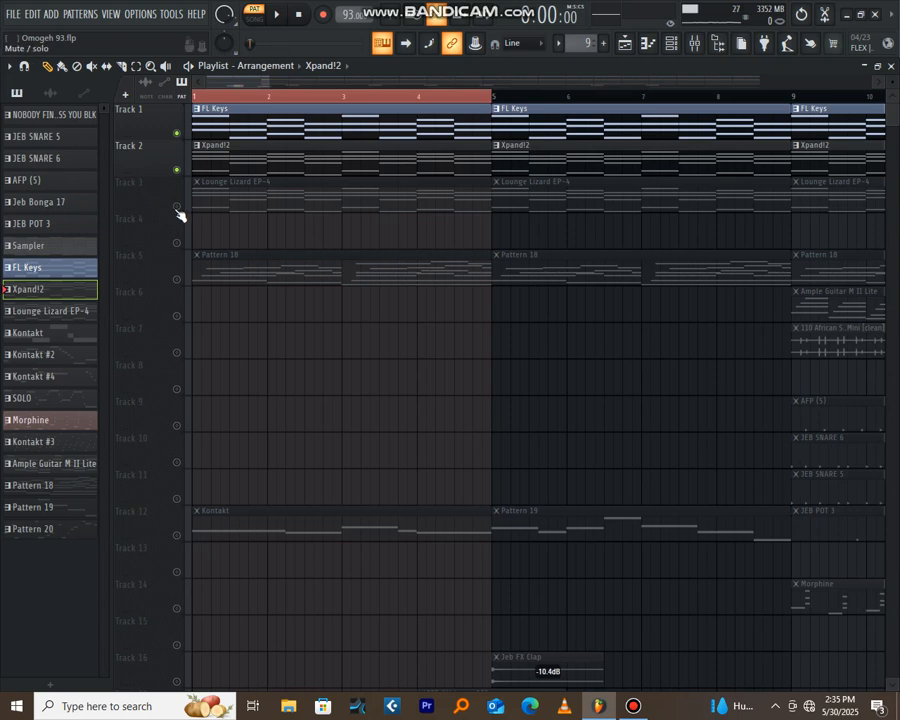
# Unmute Track 3 in the playlist and select its Lounge Lizard EP-4 pattern
pyautogui.click(177, 207)
pyautogui.click(223, 190)
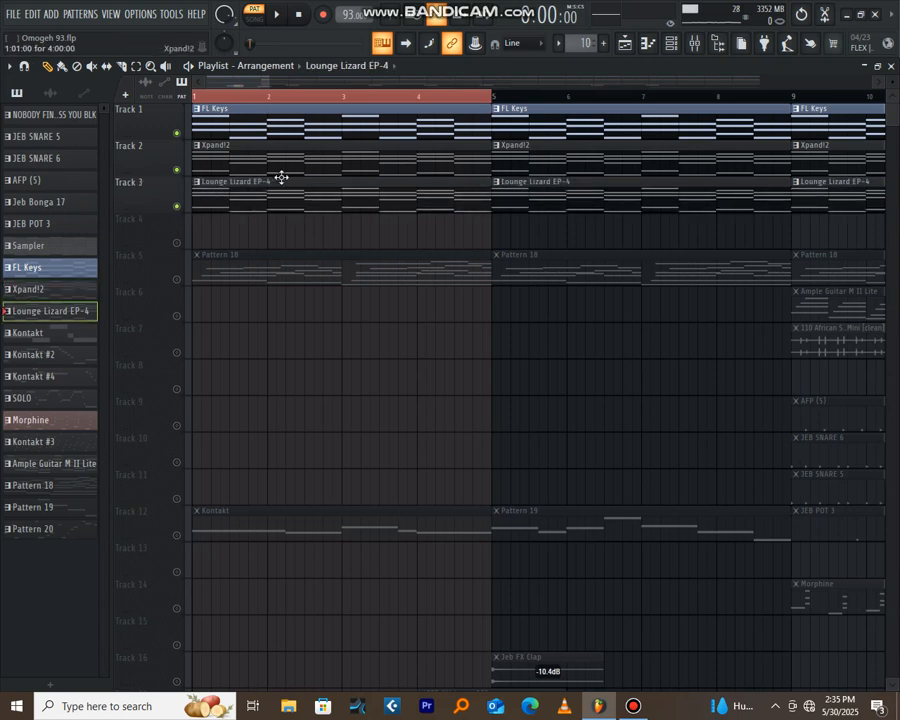
# Play the Lounge Lizard EP-4 pattern and examine its notes in the piano roll
pyautogui.click(671, 44)
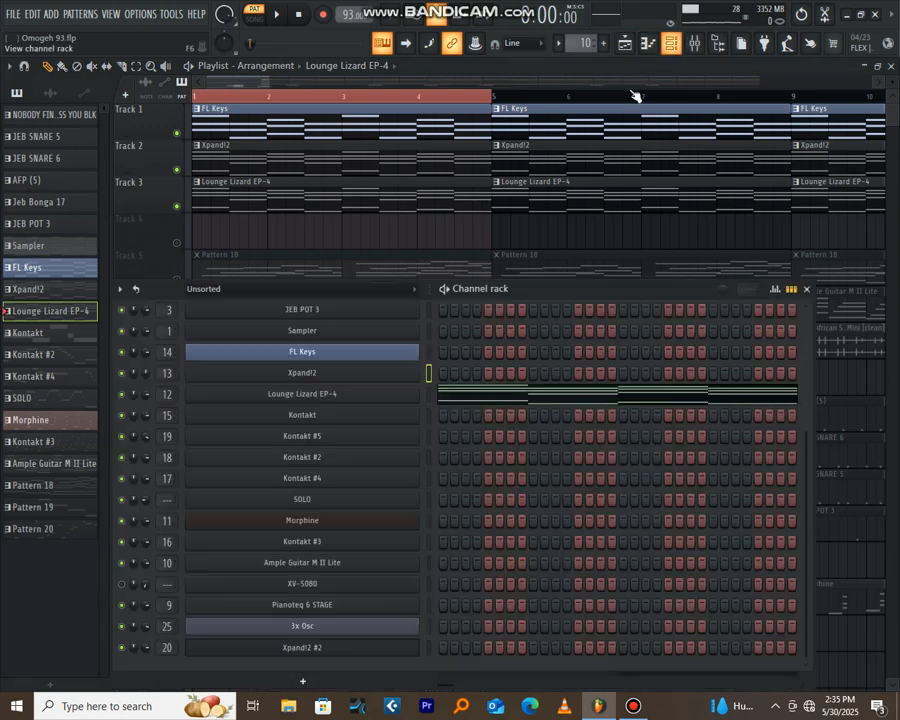
pyautogui.click(516, 396)
pyautogui.scroll(3, 237, 94)
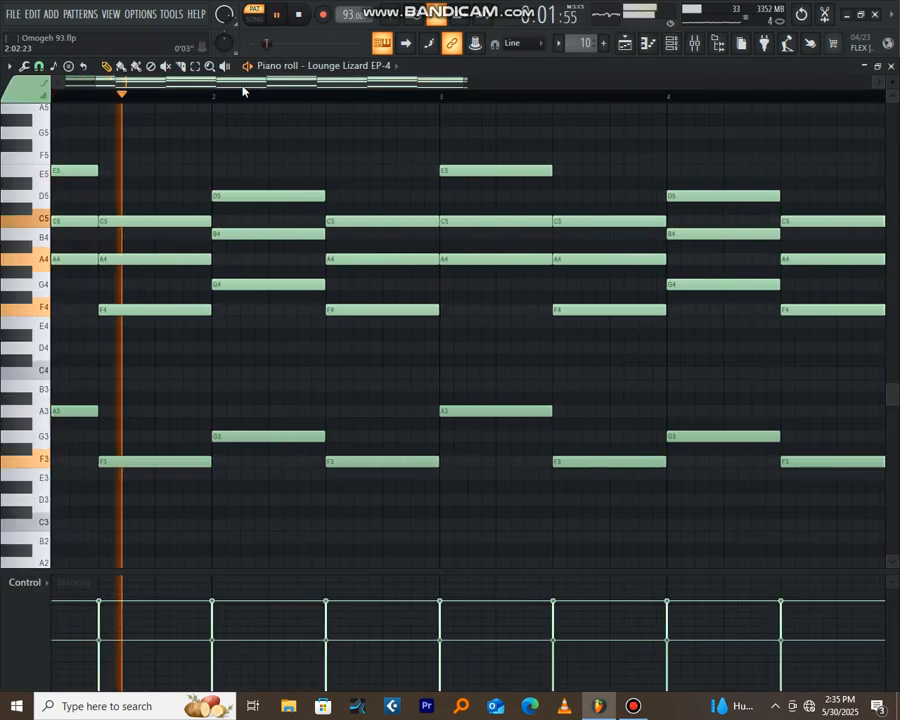
pyautogui.scroll(-2, 254, 94)
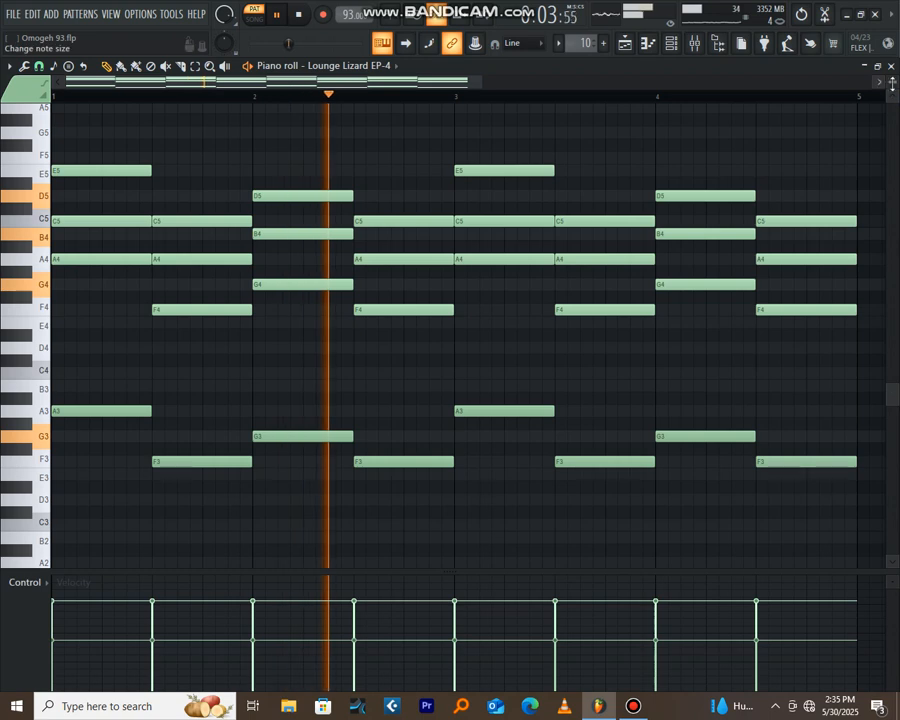
pyautogui.scroll(-1, 897, 82)
pyautogui.scroll(-1, 563, 160)
pyautogui.scroll(1, 563, 161)
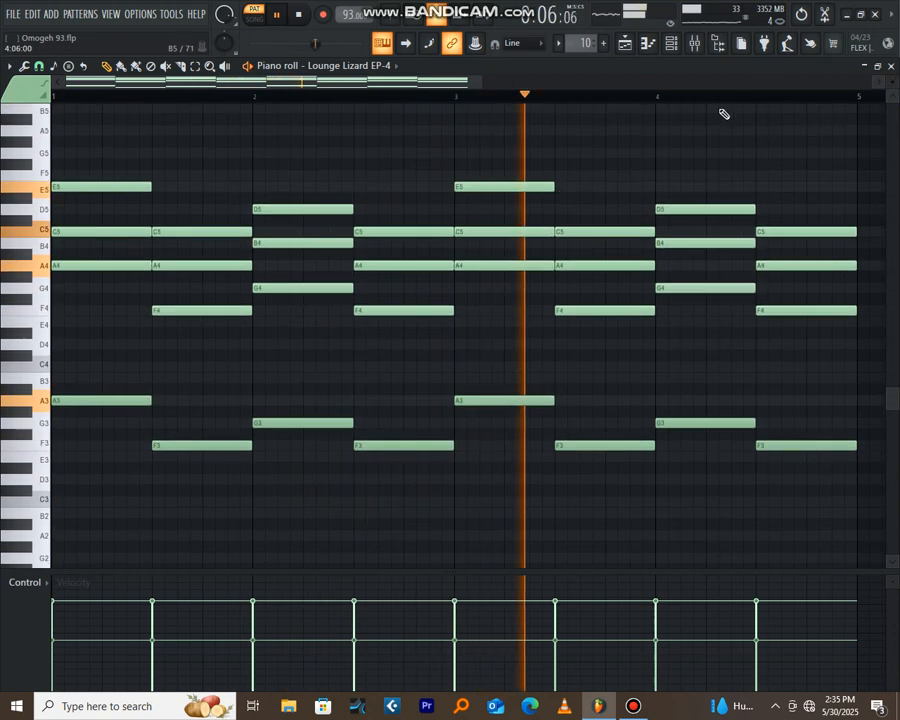
pyautogui.press('space')
pyautogui.click(894, 66)
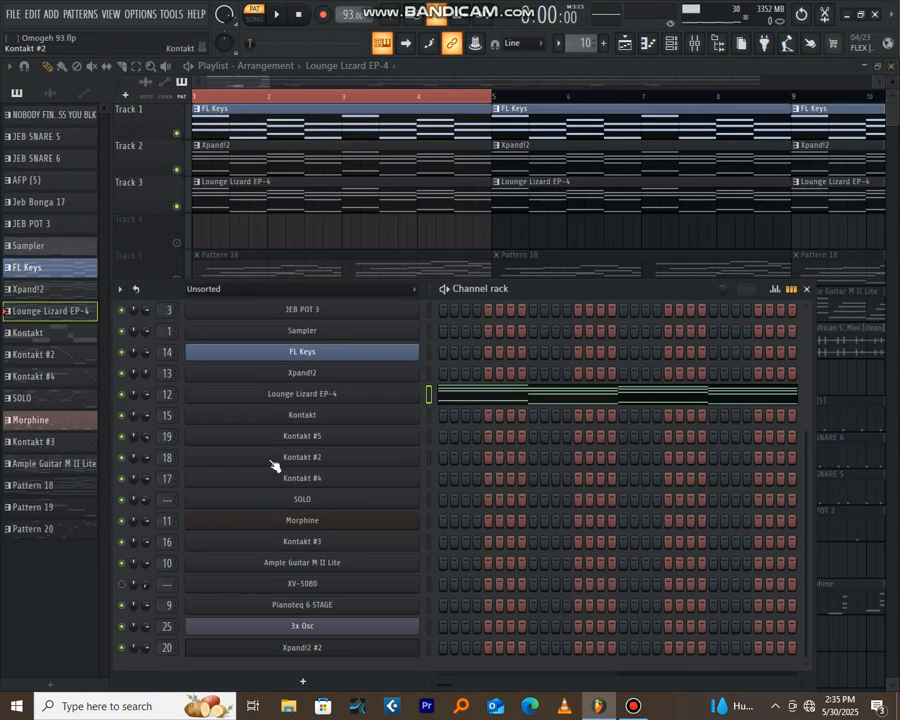
# Inspect the Lounge Lizard EP-4 instrument's bank, program and settings with its wrapper settings hidden, and close it
pyautogui.click(275, 400)
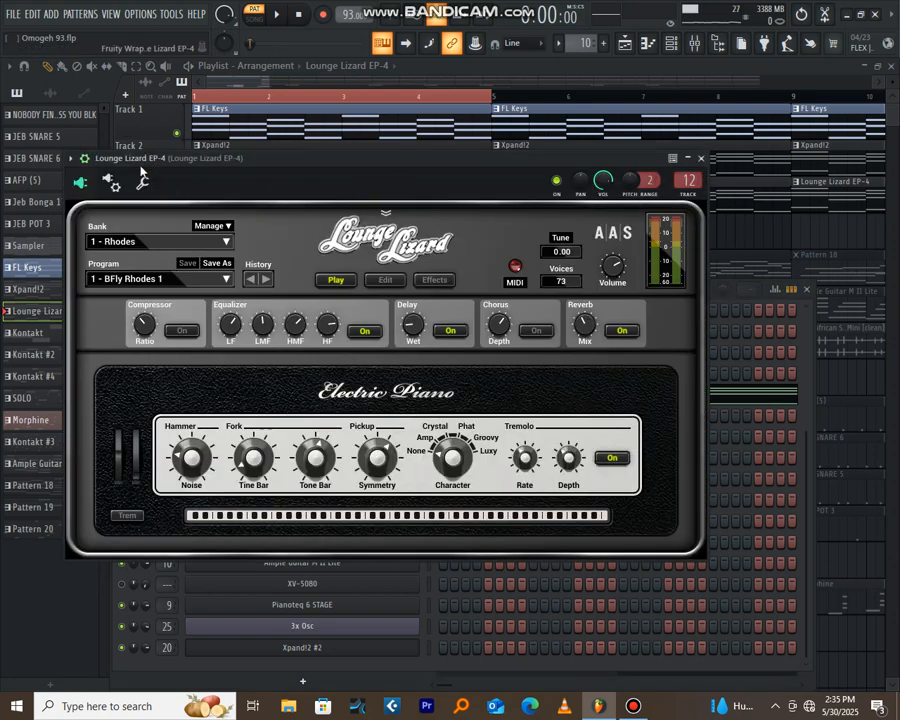
pyautogui.click(86, 160)
pyautogui.moveTo(472, 154); pyautogui.dragTo(506, 204)
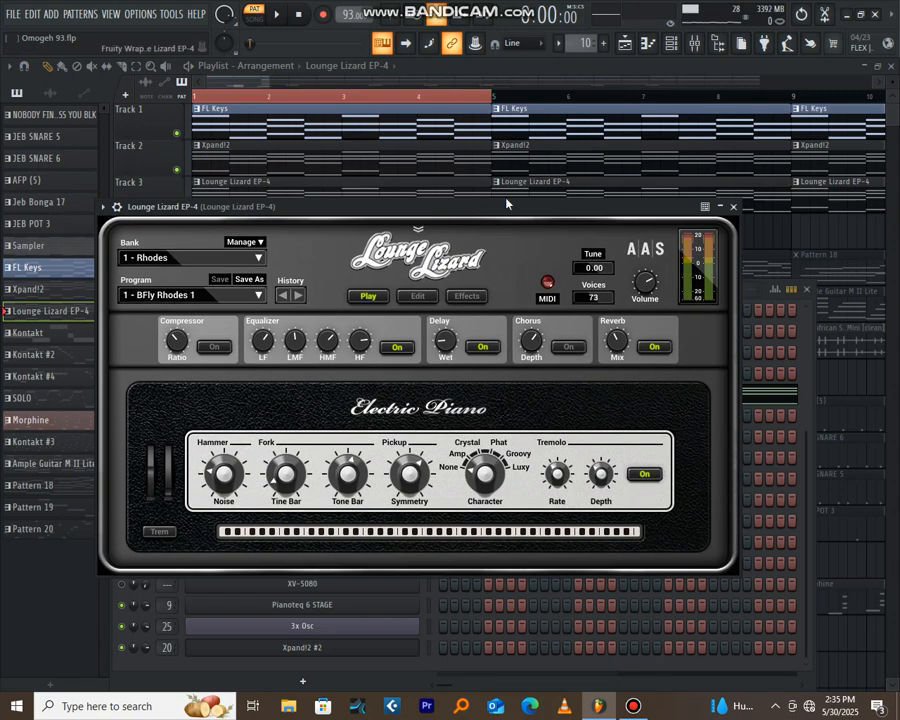
pyautogui.click(733, 207)
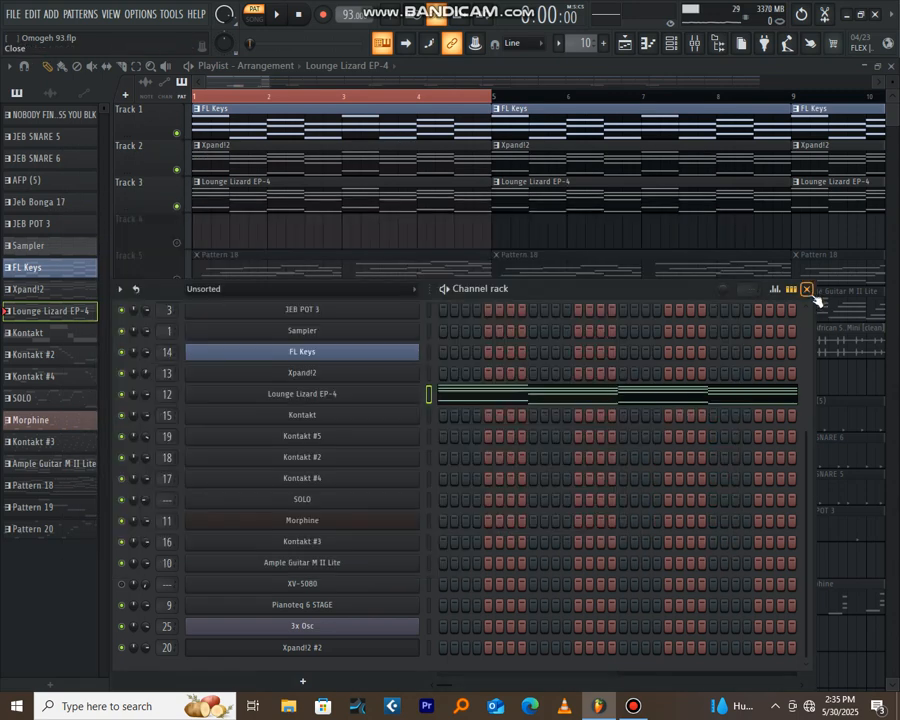
# Unmute Track 5 in the playlist and show its Pattern 18 in the channel rack
pyautogui.click(806, 288)
pyautogui.click(176, 279)
pyautogui.click(288, 274)
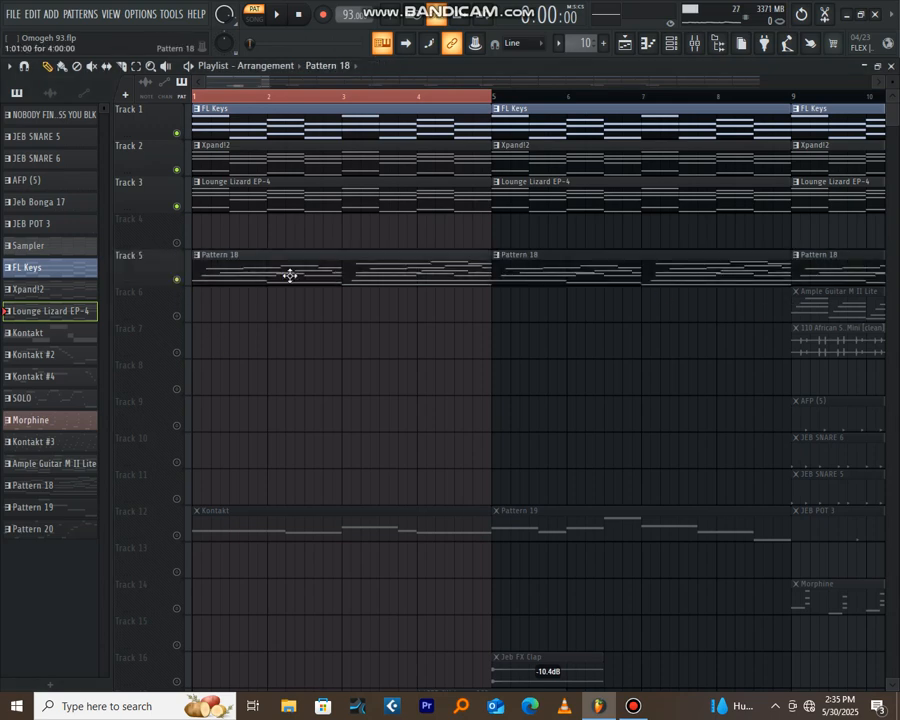
pyautogui.click(694, 44)
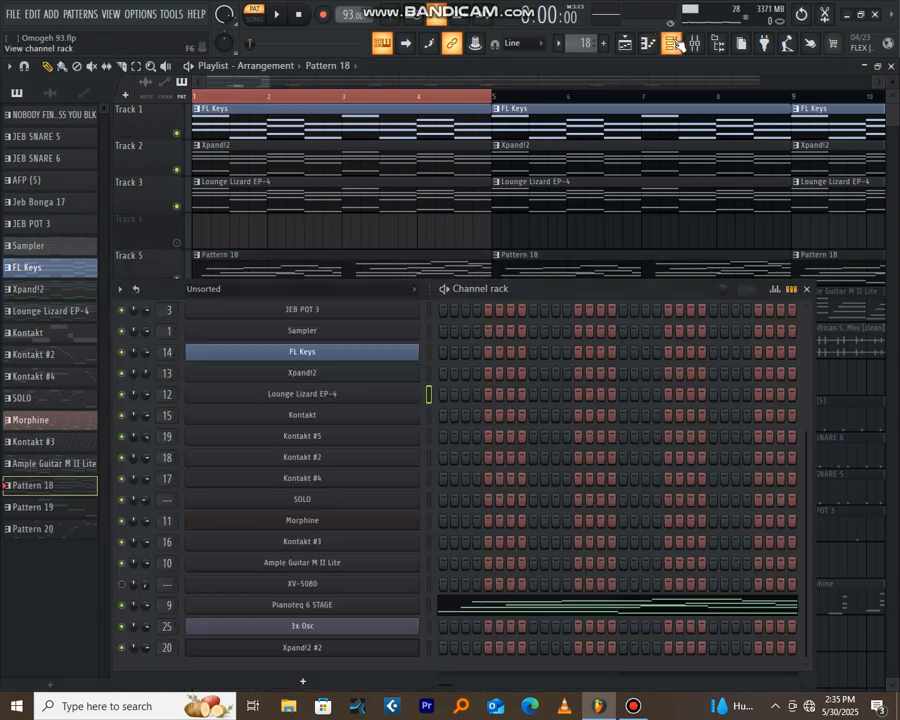
# Play Pattern 18 and examine the Pianoteq 6 STAGE notes in the piano roll
pyautogui.click(493, 607)
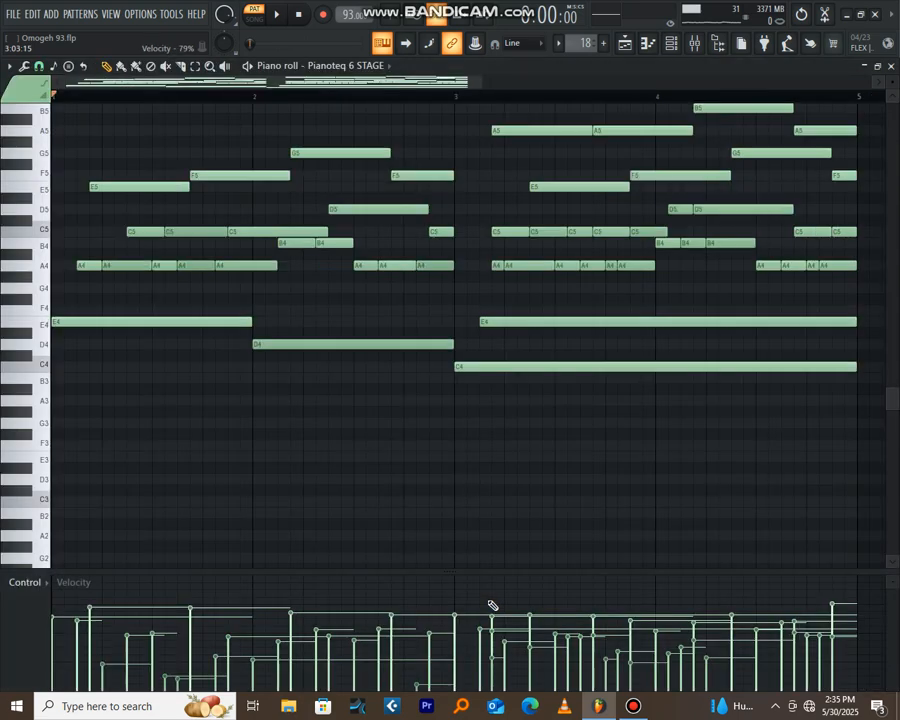
pyautogui.press('space')
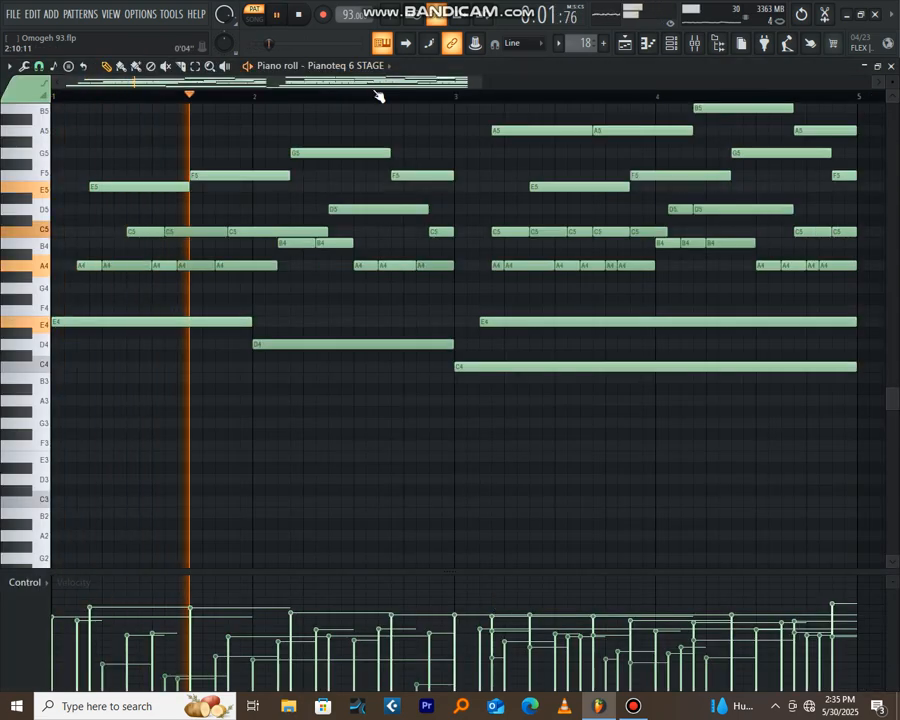
pyautogui.scroll(-4, 378, 96)
pyautogui.scroll(2, 377, 174)
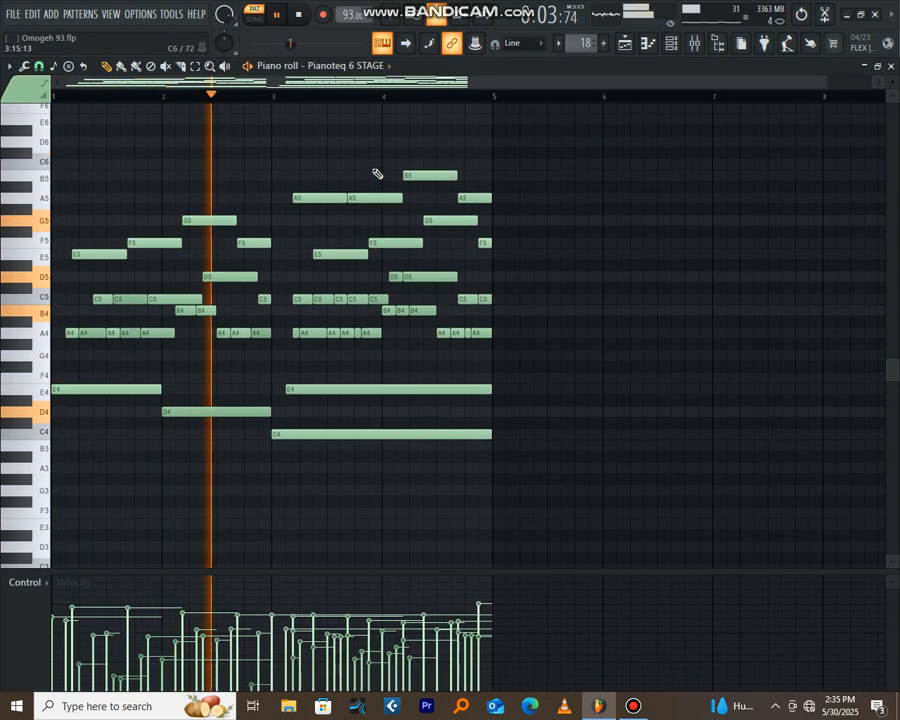
pyautogui.scroll(-3, 357, 296)
pyautogui.scroll(3, 357, 296)
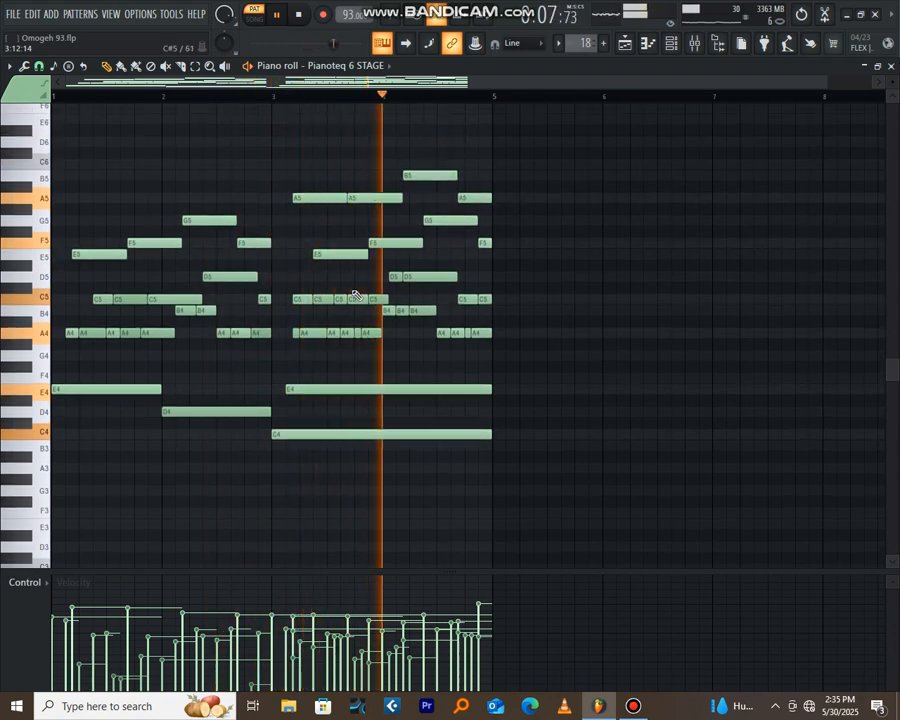
pyautogui.scroll(1, 319, 106)
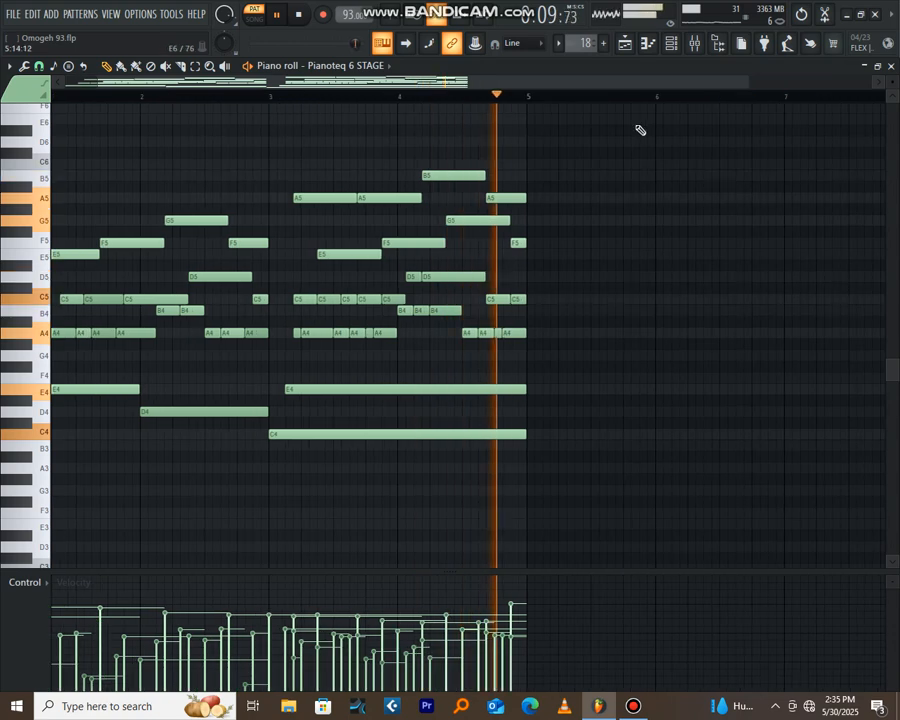
pyautogui.press('space')
pyautogui.click(889, 66)
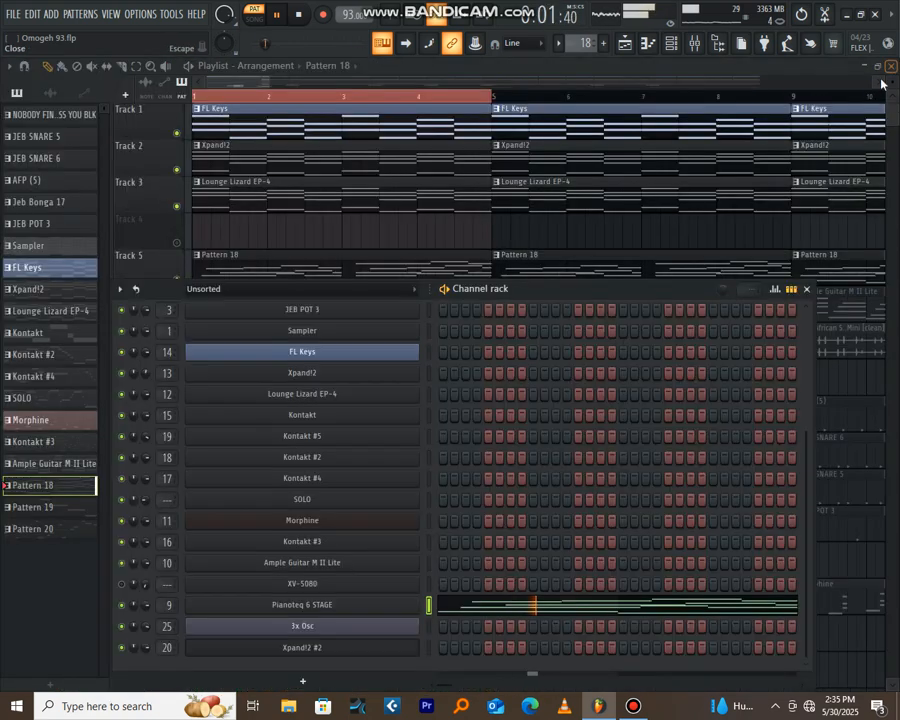
# Inspect the Pianoteq 6 STAGE instrument's preset with its wrapper settings hidden, and close it along with the channel rack
pyautogui.click(287, 605)
pyautogui.moveTo(79, 128); pyautogui.dragTo(153, 153)
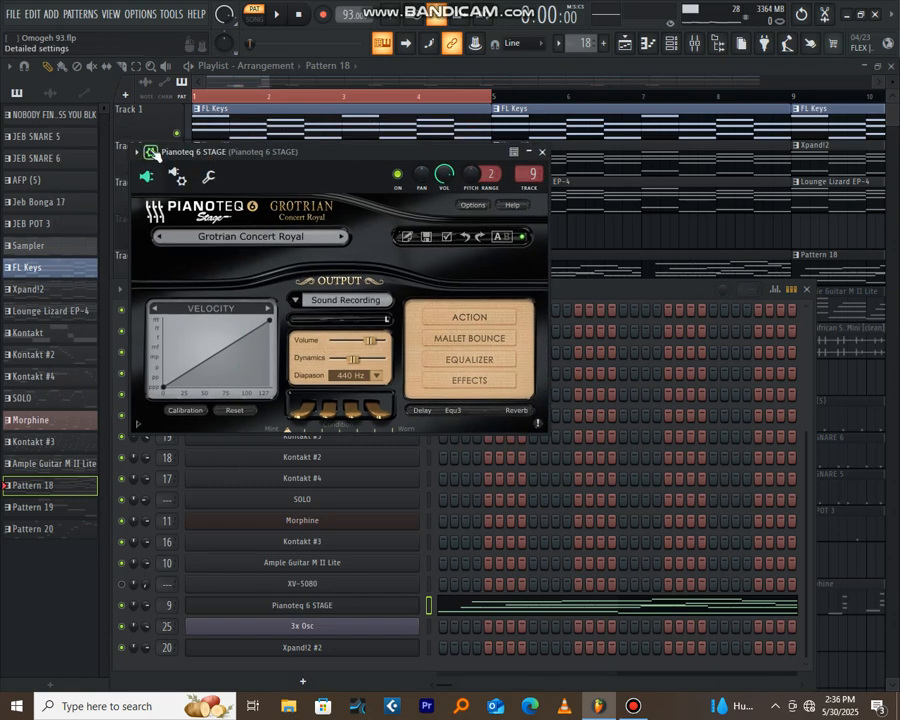
pyautogui.click(151, 152)
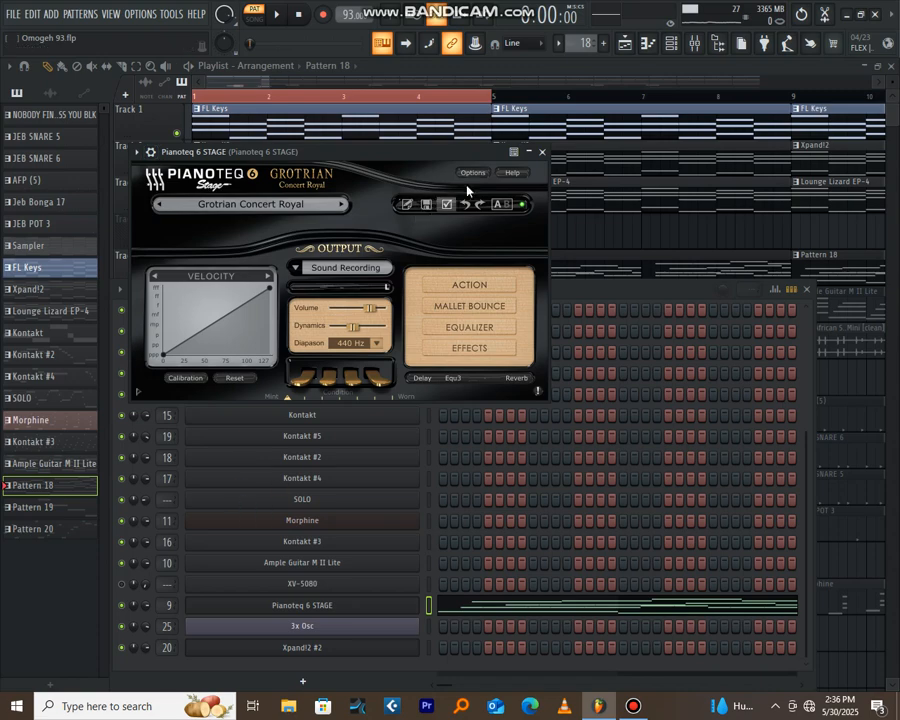
pyautogui.click(542, 152)
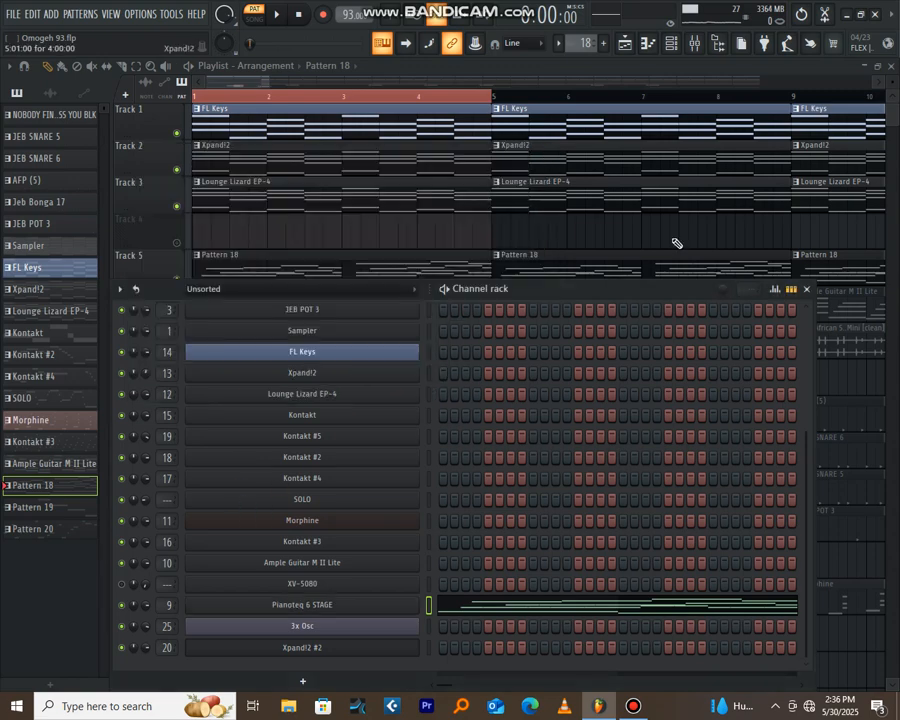
pyautogui.click(810, 290)
# Unmute Track 20 in the playlist and show its Sampler pattern in the channel rack
pyautogui.scroll(-8, 256, 322)
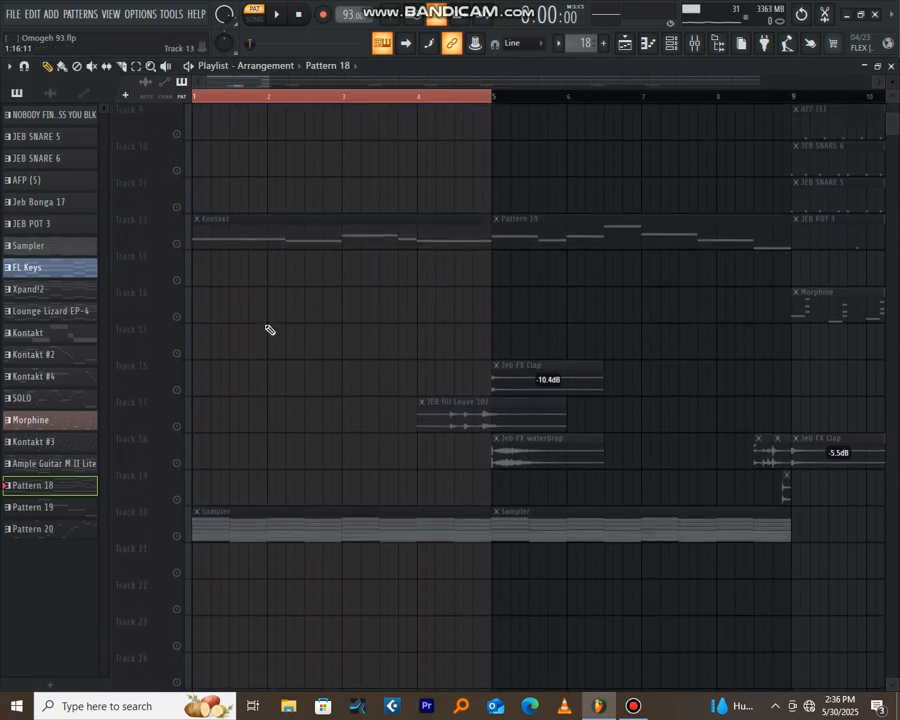
pyautogui.click(249, 533)
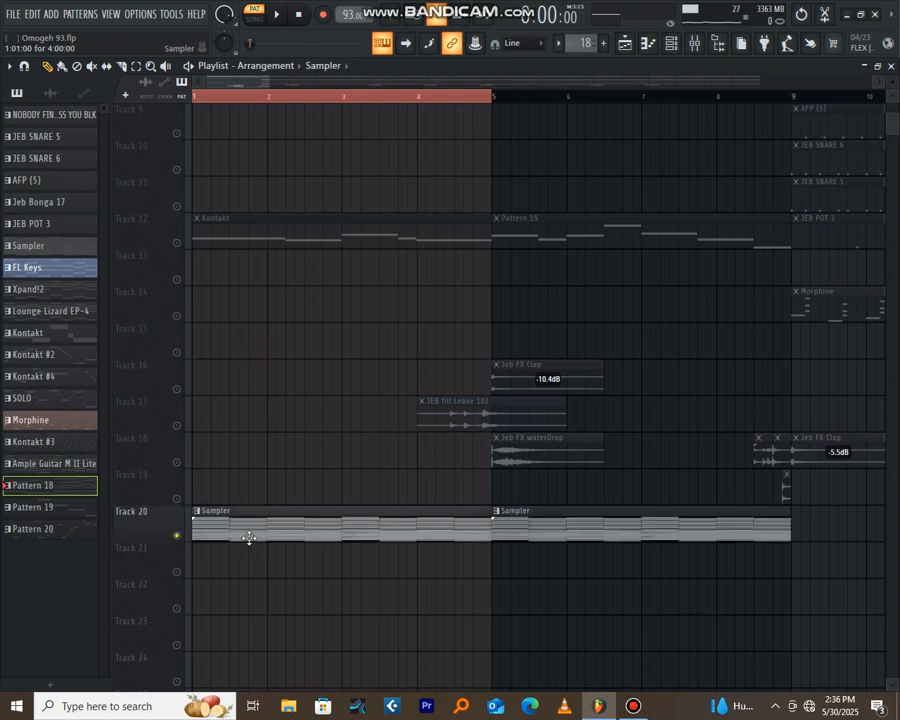
pyautogui.click(670, 42)
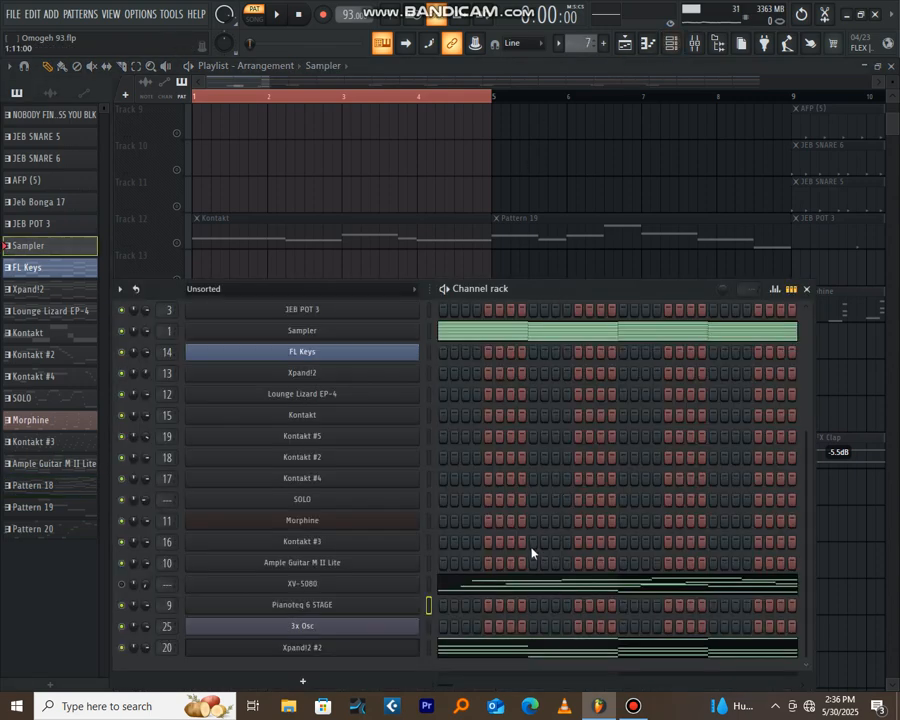
# Play the Sampler pattern and examine the Xpand!2 #2 notes in the piano roll
pyautogui.click(469, 660)
pyautogui.click(285, 18)
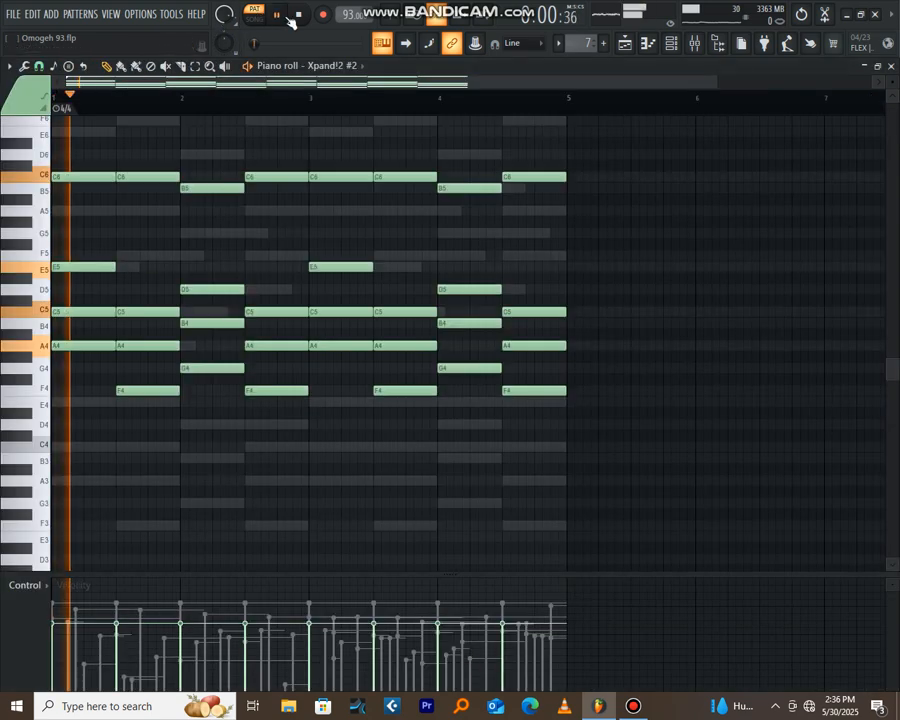
pyautogui.scroll(1, 150, 88)
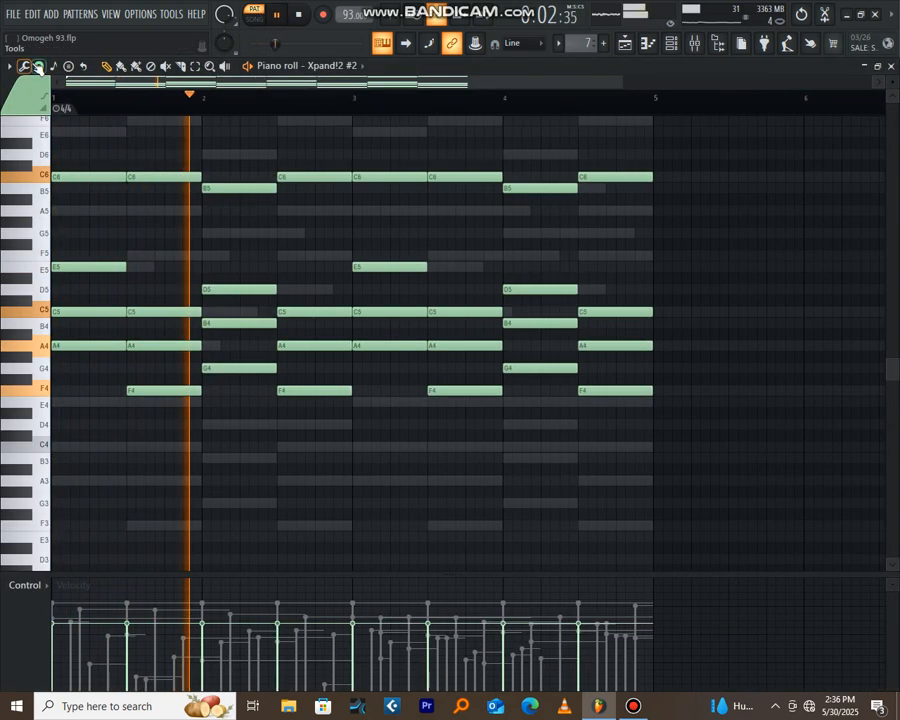
pyautogui.click(39, 67)
pyautogui.click(54, 86)
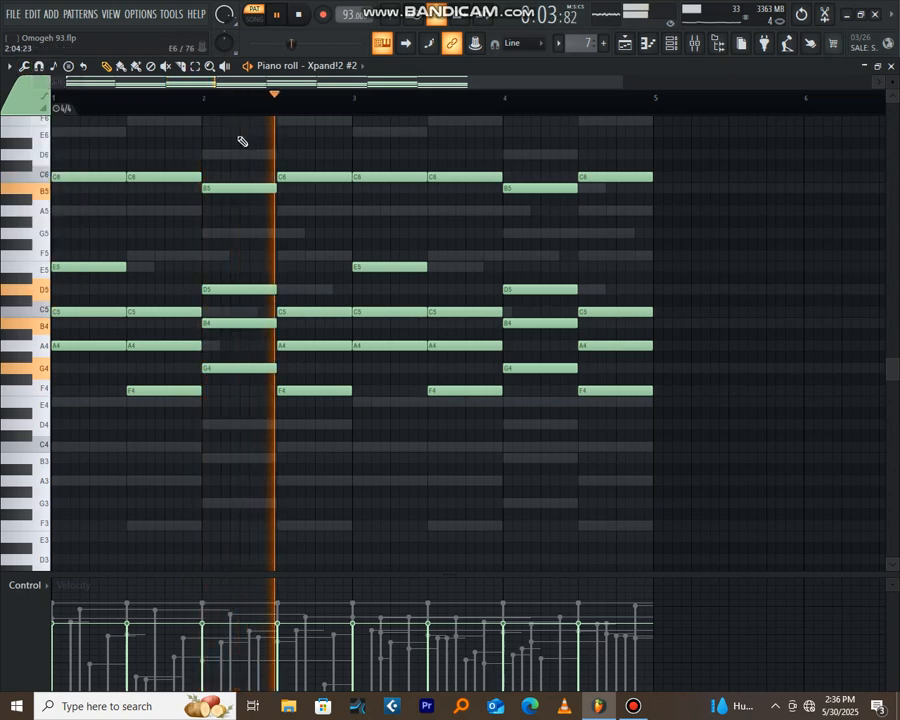
pyautogui.press('space')
pyautogui.click(891, 67)
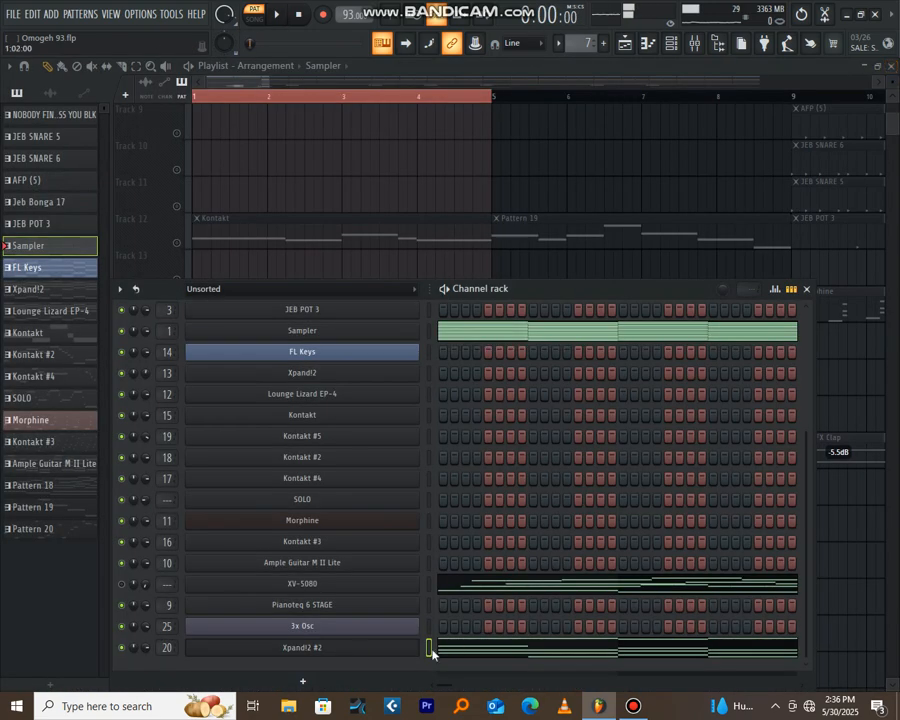
# Inspect the sound loaded in Xpand!2 #2 with its wrapper settings hidden, and close it along with the channel rack
pyautogui.click(328, 652)
pyautogui.click(82, 154)
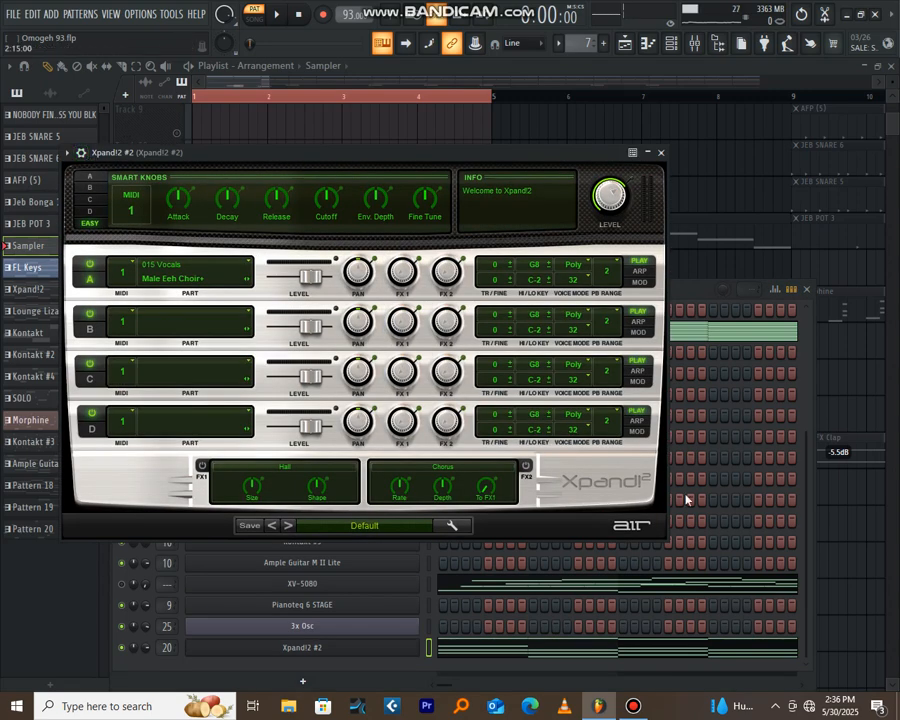
pyautogui.click(661, 153)
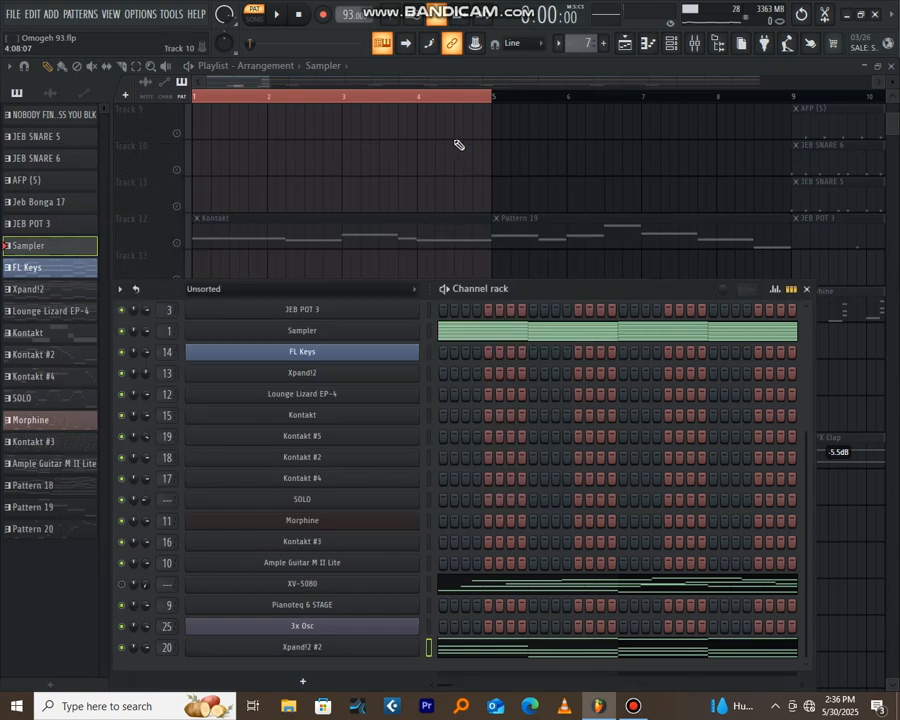
pyautogui.press('F6')
# Unmute Track 12 in the playlist and show its Kontakt pattern in the channel rack
pyautogui.click(179, 243)
pyautogui.click(284, 240)
pyautogui.click(645, 44)
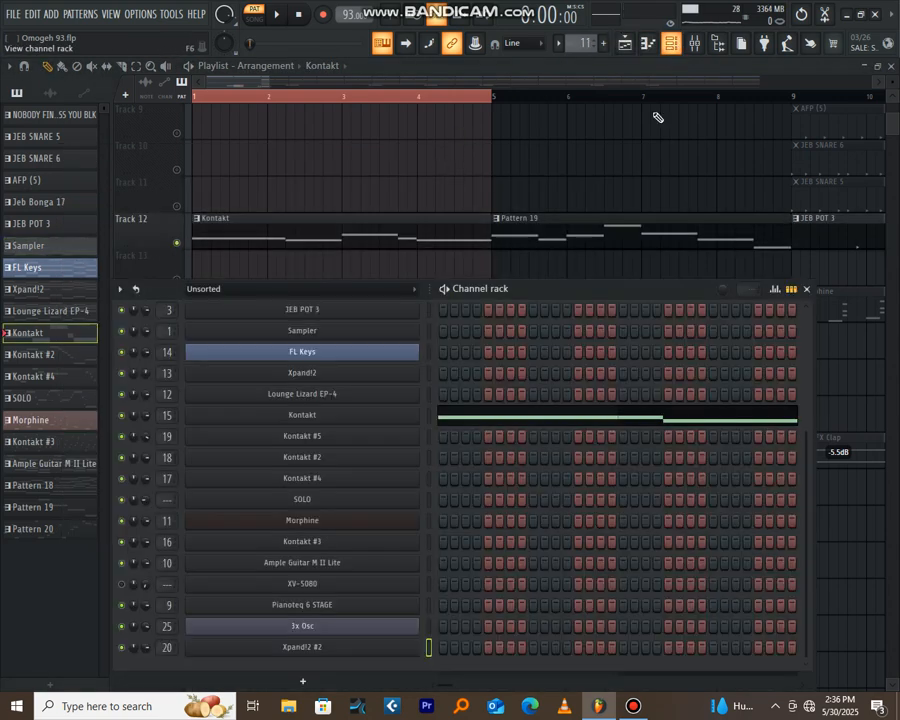
# Play the Kontakt pattern and examine its notes in the piano roll
pyautogui.click(500, 422)
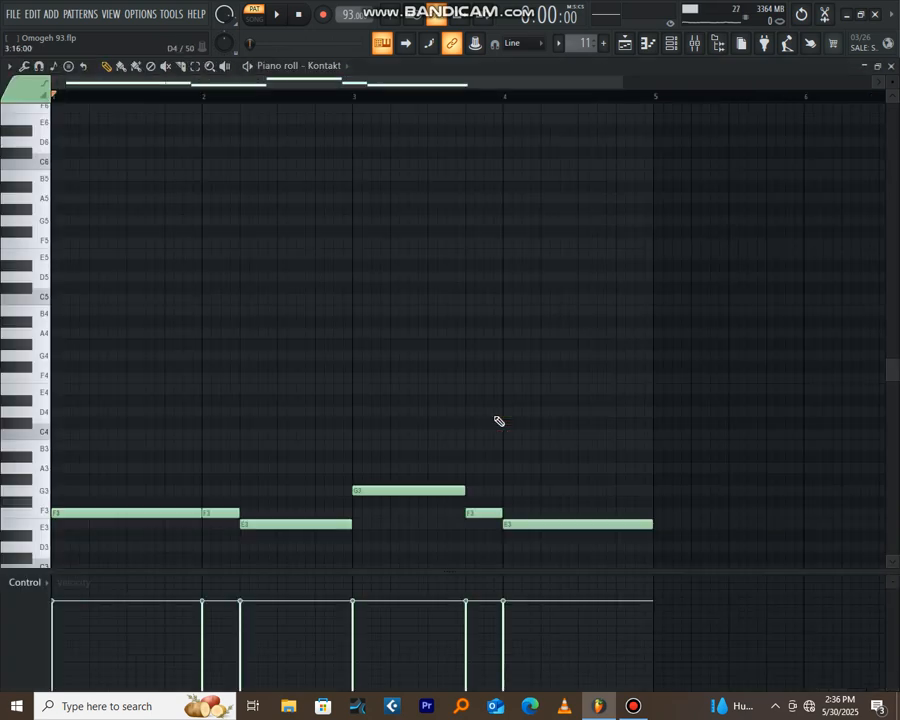
pyautogui.press('space')
pyautogui.scroll(-2, 257, 350)
pyautogui.scroll(-2, 262, 320)
pyautogui.scroll(2, 264, 299)
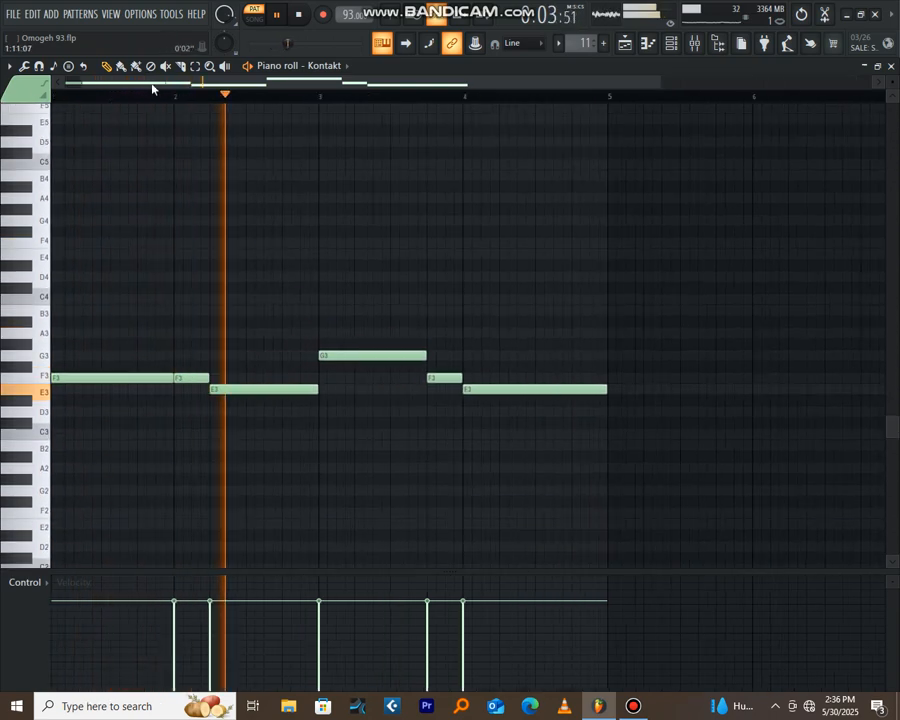
pyautogui.scroll(2, 153, 90)
pyautogui.scroll(-2, 258, 226)
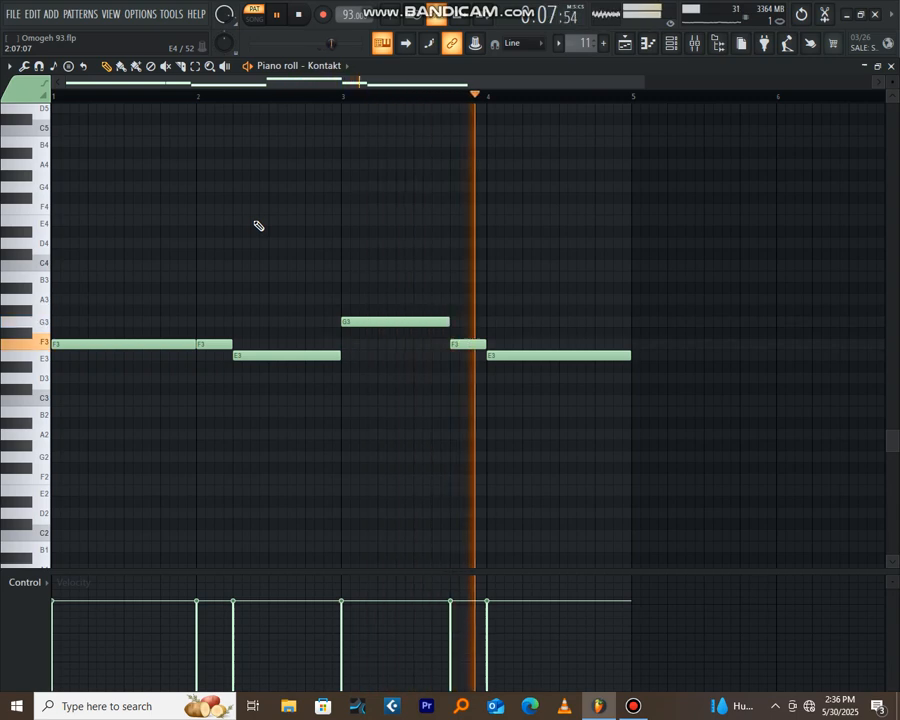
pyautogui.press('space')
pyautogui.click(893, 66)
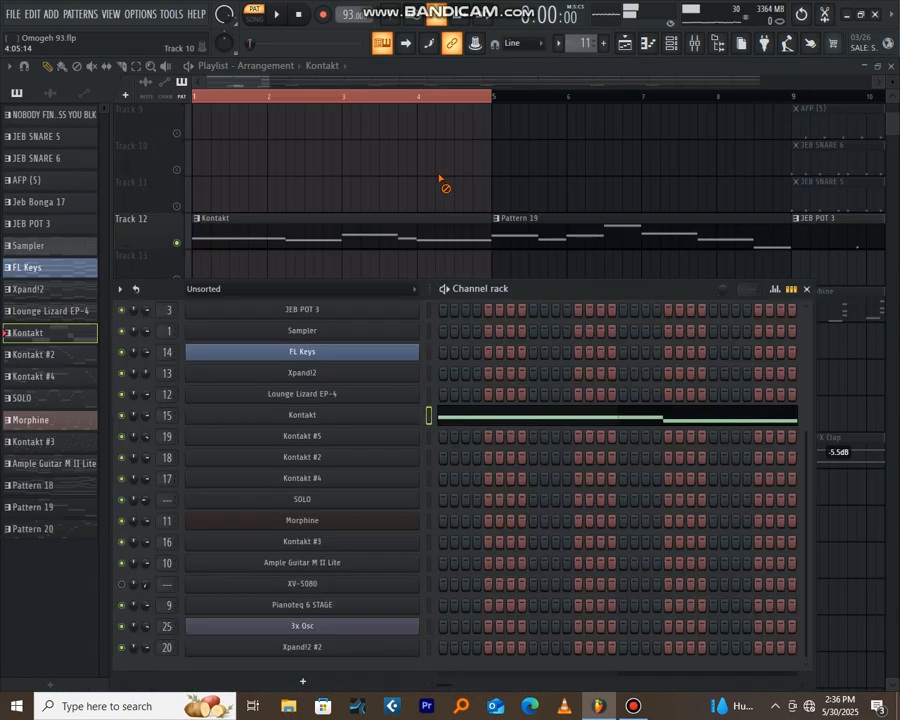
# Close the channel rack and unmute all remaining playlist tracks
pyautogui.press('F6')
pyautogui.scroll(-4, 406, 96)
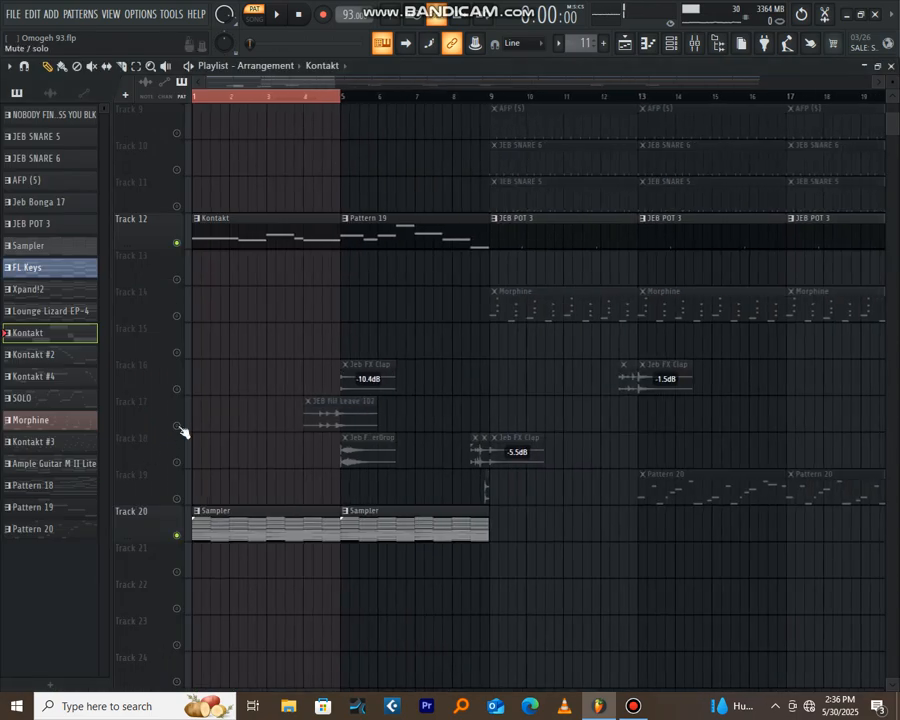
pyautogui.rightClick(179, 427)
pyautogui.rightClick(179, 427)
pyautogui.scroll(8, 239, 165)
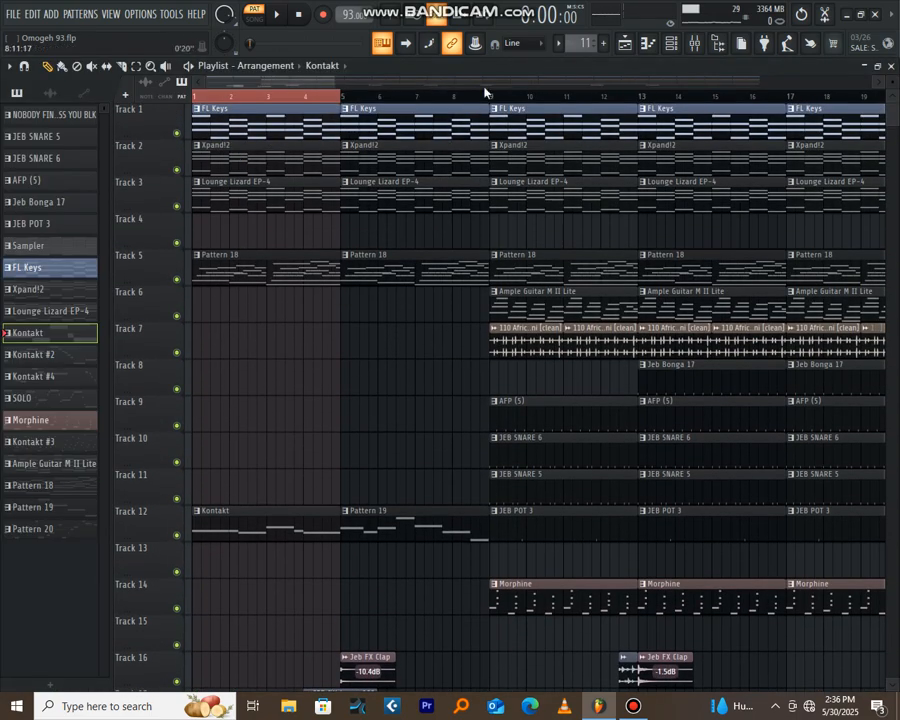
# Extend the playlist time selection to cover bars 1 through 8 and start playback in song mode
pyautogui.moveTo(490, 100); pyautogui.dragTo(488, 99)
pyautogui.click(386, 376)
pyautogui.click(256, 16)
pyautogui.press('space')
# Listen to the first eight bars while reviewing the clips on all tracks, and stop playback
pyautogui.scroll(3, 250, 94)
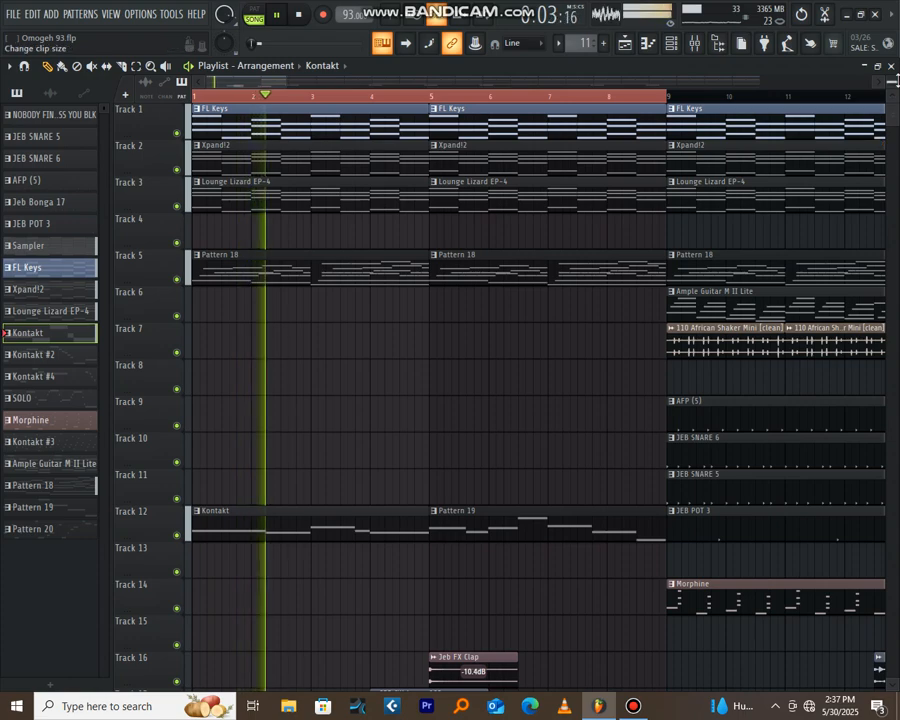
pyautogui.scroll(-1, 893, 93)
pyautogui.scroll(-1, 330, 98)
pyautogui.scroll(-1, 333, 103)
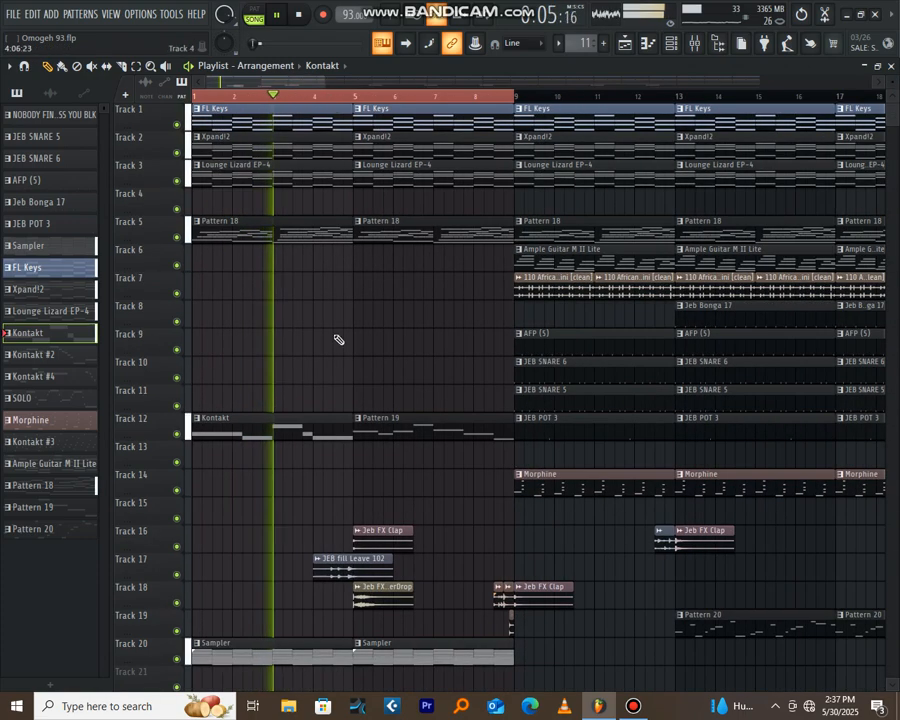
pyautogui.scroll(-1, 337, 337)
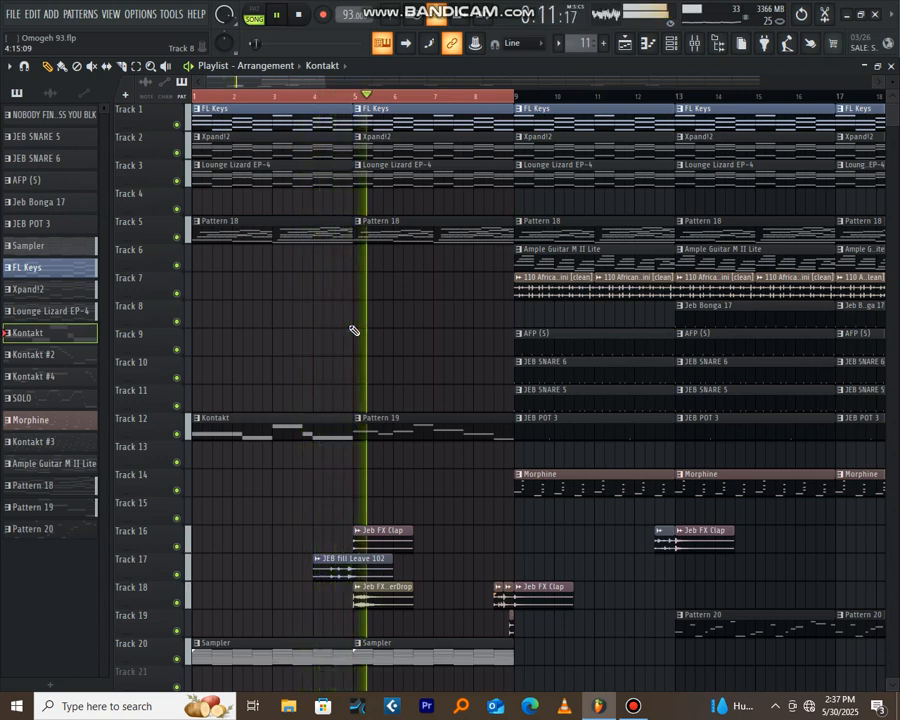
pyautogui.scroll(-3, 350, 327)
pyautogui.scroll(1, 350, 325)
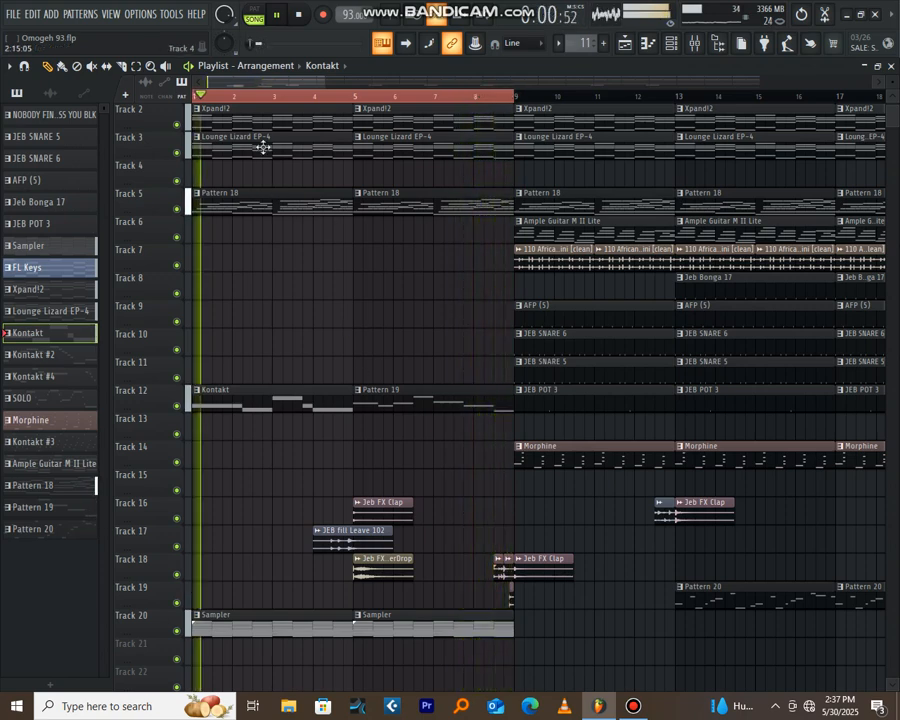
pyautogui.press('space')
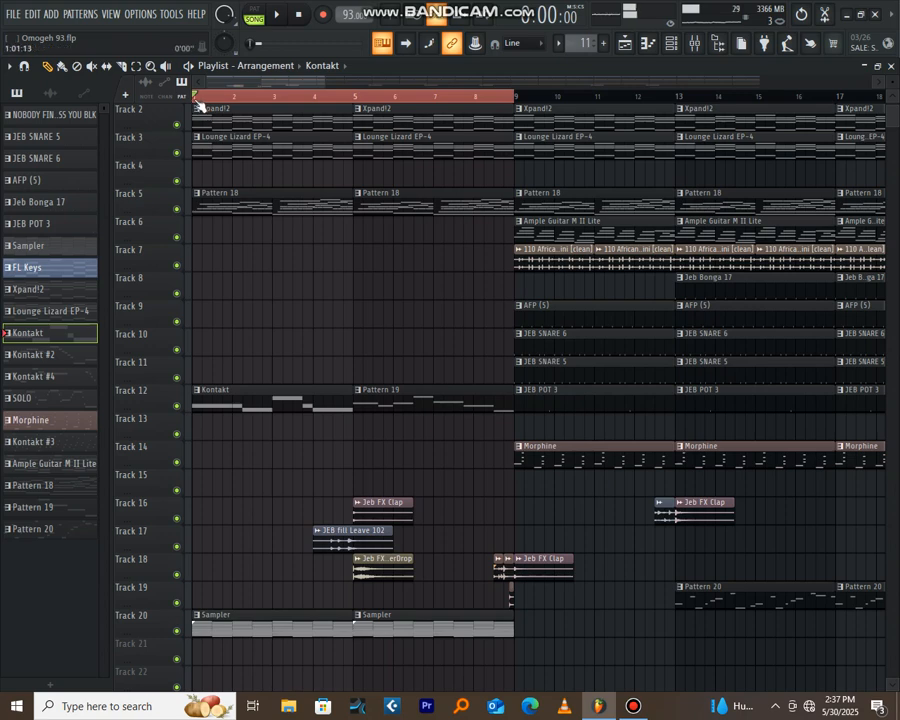
# Clear the playlist's time selection and select Pattern 19 on Track 12 in pattern mode
pyautogui.moveTo(199, 101); pyautogui.dragTo(515, 102)
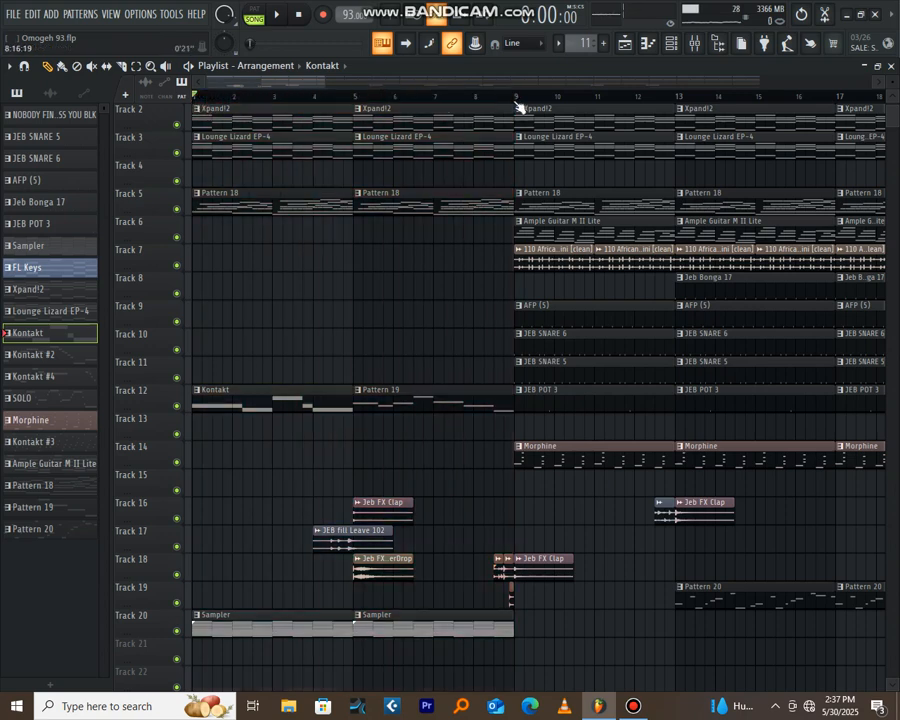
pyautogui.scroll(-1, 517, 106)
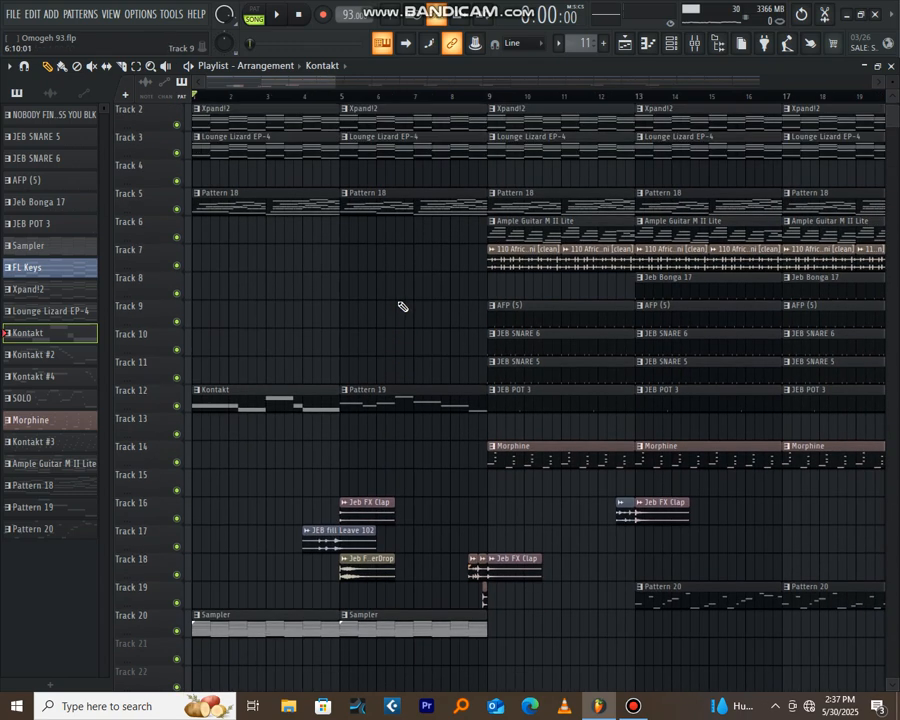
pyautogui.scroll(1, 400, 330)
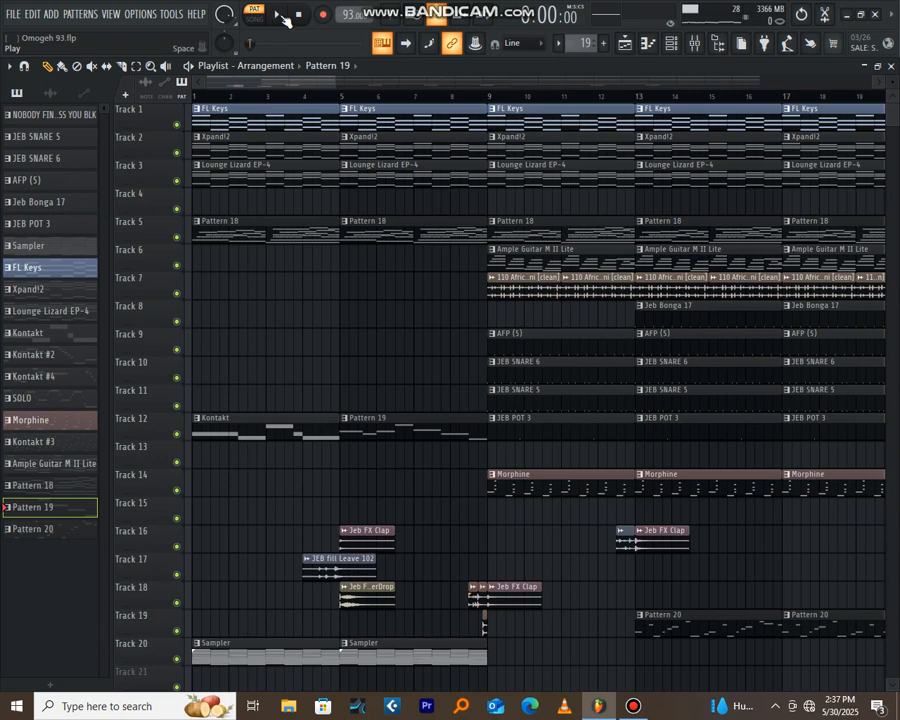
# Open Pattern 19's Kontakt #5 notes in the piano roll, listen to the pattern, and close the piano roll
pyautogui.click(673, 43)
pyautogui.click(537, 440)
pyautogui.press('space')
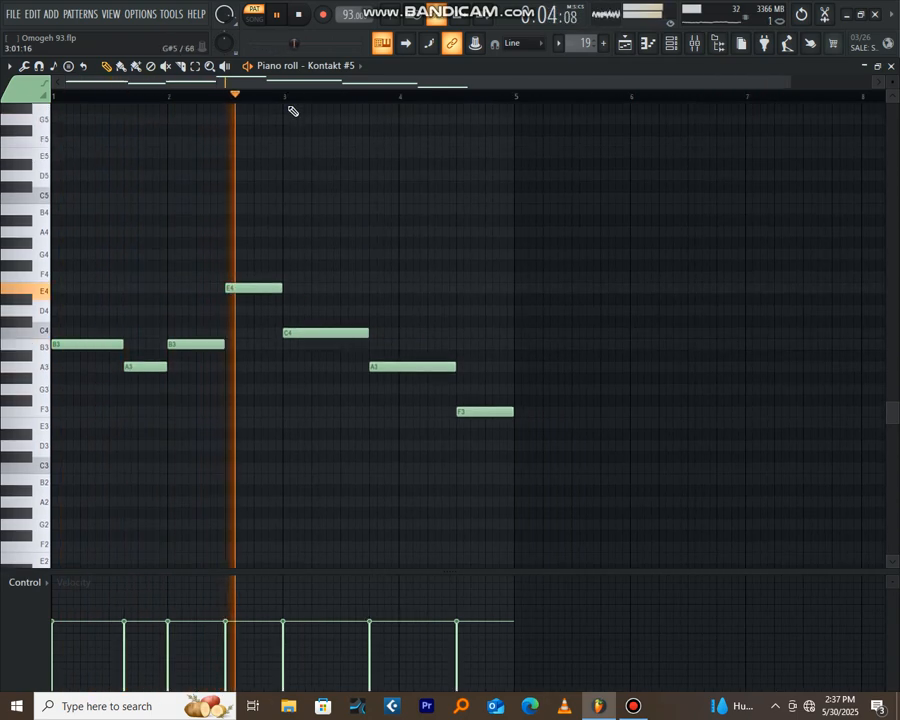
pyautogui.scroll(1, 279, 193)
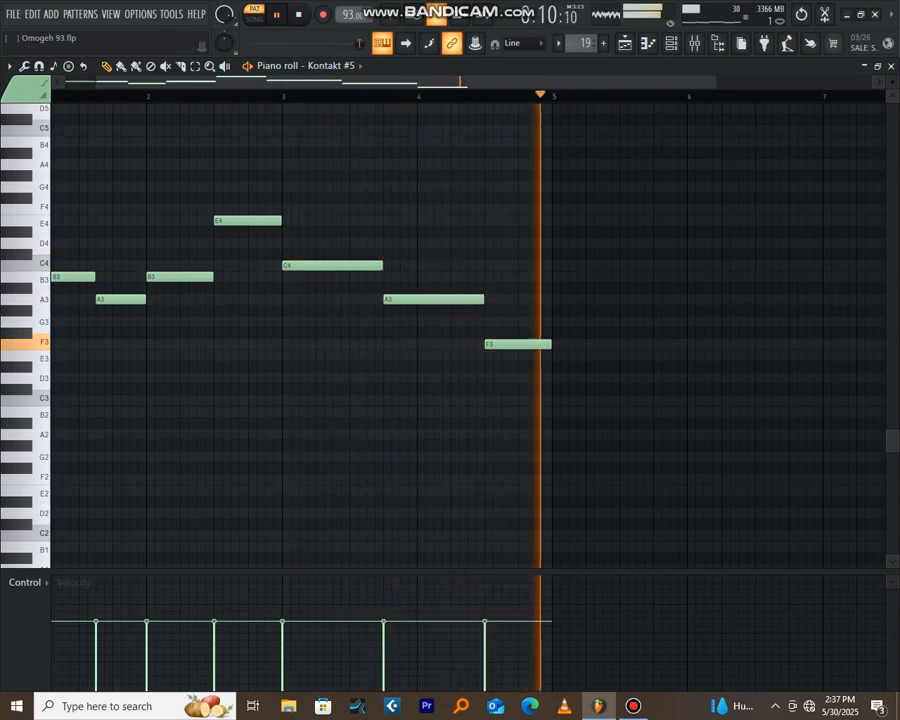
pyautogui.press('space')
pyautogui.click(891, 66)
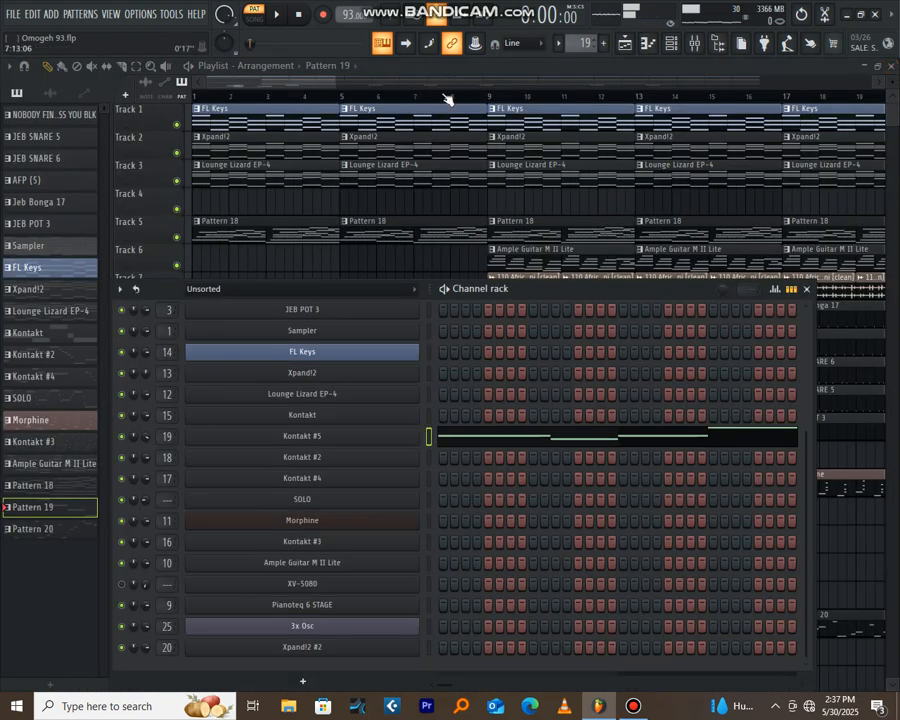
# Set the playlist time selection to bars 9 through 24 and select the Morphine pattern on Track 14
pyautogui.scroll(-1, 450, 97)
pyautogui.moveTo(462, 97); pyautogui.dragTo(784, 190)
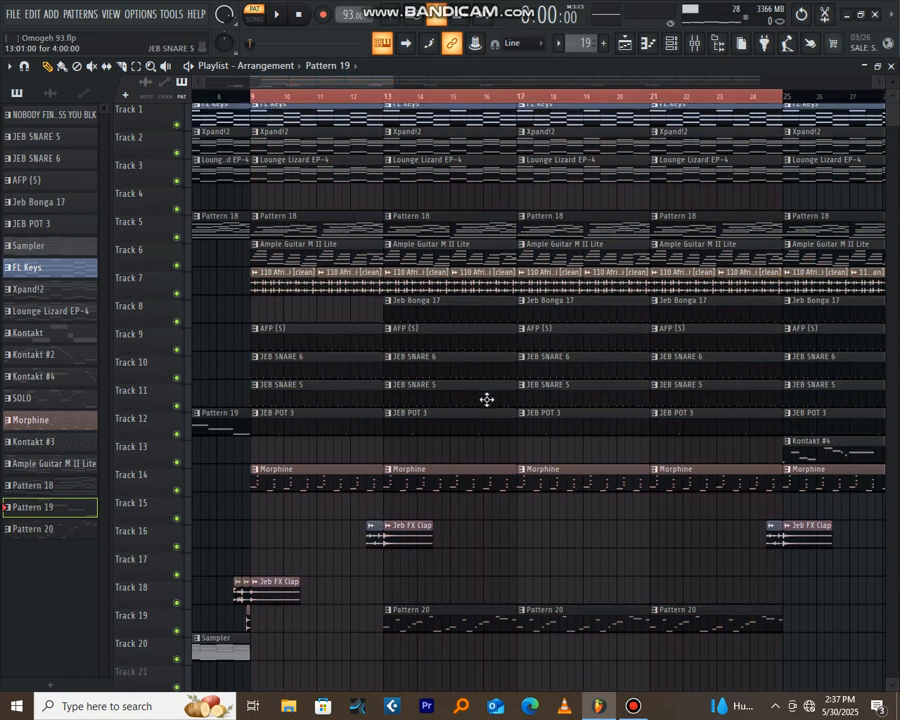
pyautogui.scroll(-4, 482, 425)
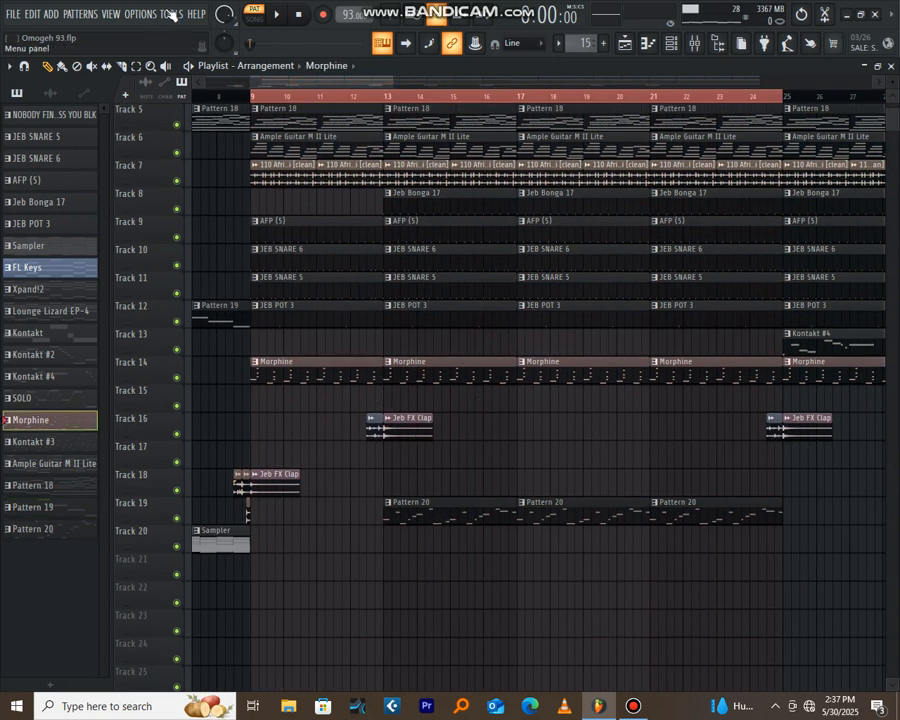
# Open the Morphine channel's synthesizer and inspect its loaded KBD Crystal Keys NUC sound
pyautogui.click(676, 45)
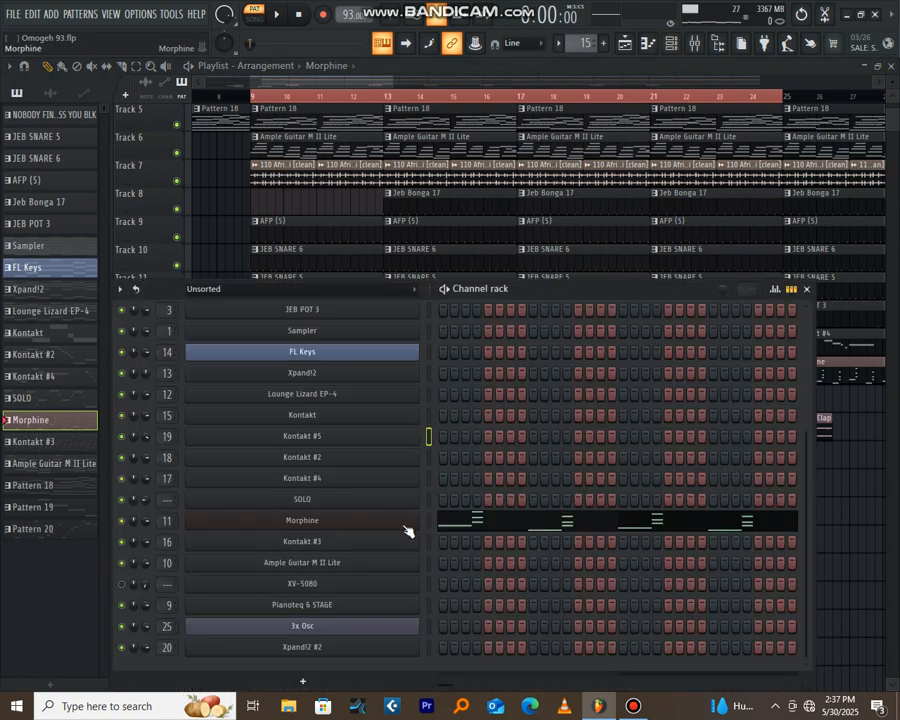
pyautogui.click(398, 519)
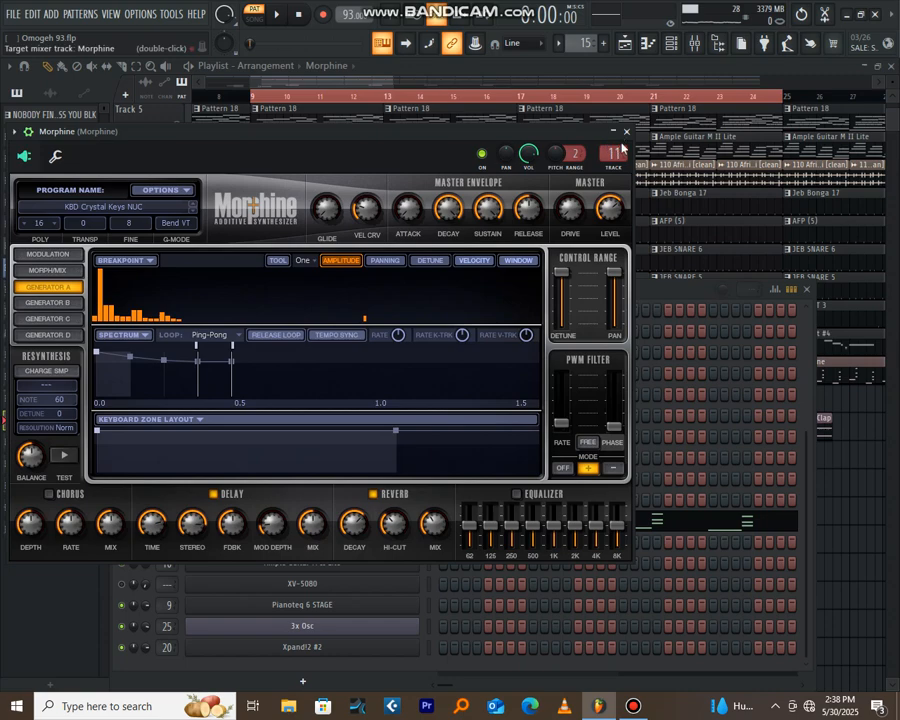
pyautogui.click(40, 138)
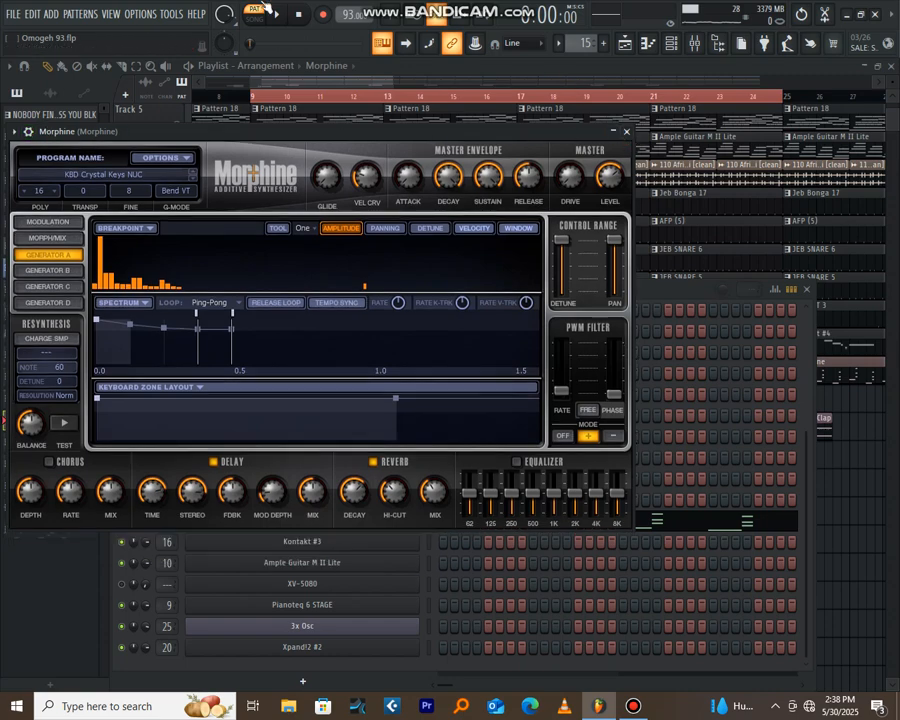
# Open the Morphine pattern's notes in the piano roll, examine them during playback, and return to the playlist
pyautogui.click(672, 528)
pyautogui.press('space')
pyautogui.scroll(2, 138, 95)
pyautogui.moveTo(155, 88); pyautogui.dragTo(107, 92)
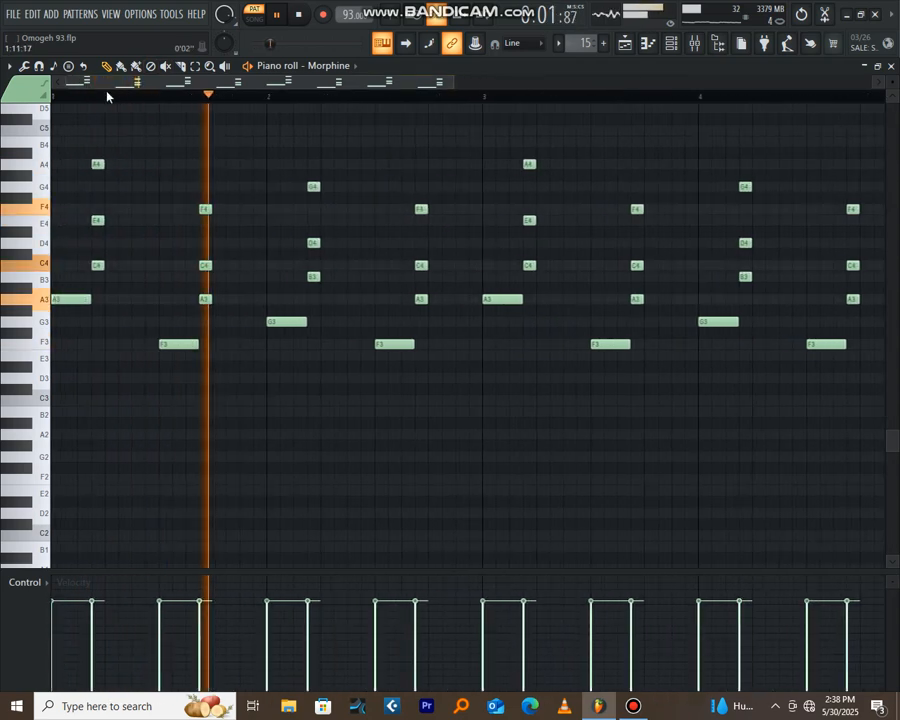
pyautogui.scroll(-2, 641, 257)
pyautogui.scroll(1, 642, 257)
pyautogui.scroll(2, 641, 257)
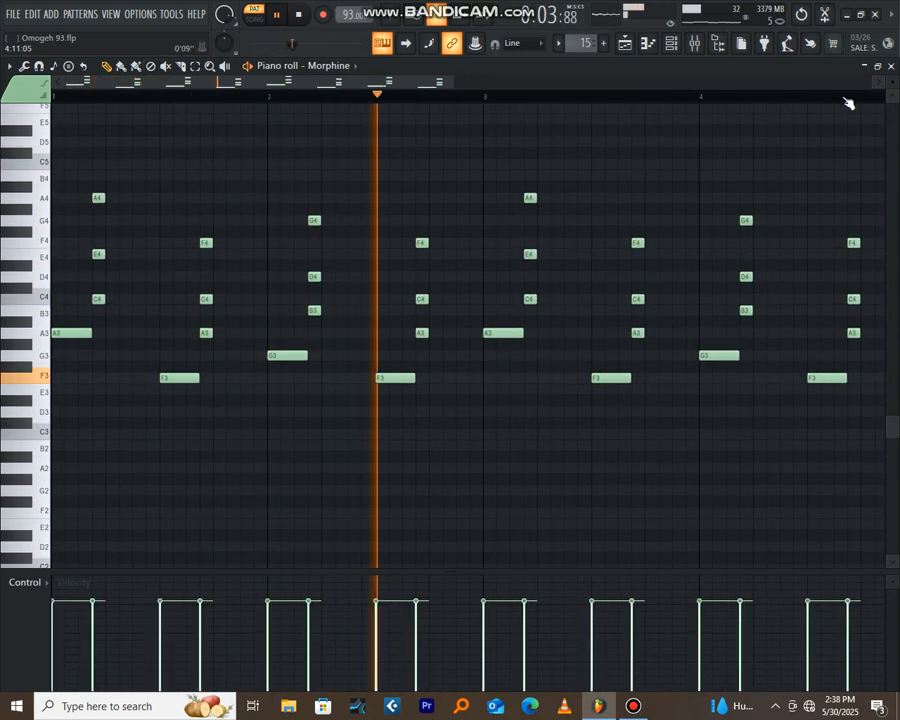
pyautogui.scroll(-2, 580, 104)
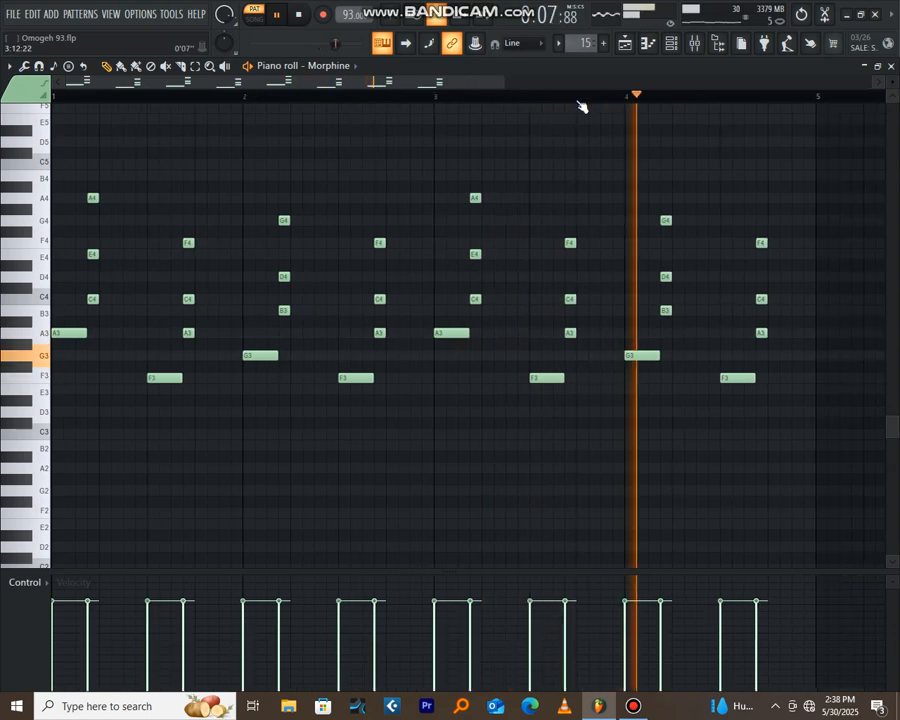
pyautogui.scroll(-1, 581, 104)
pyautogui.press('space')
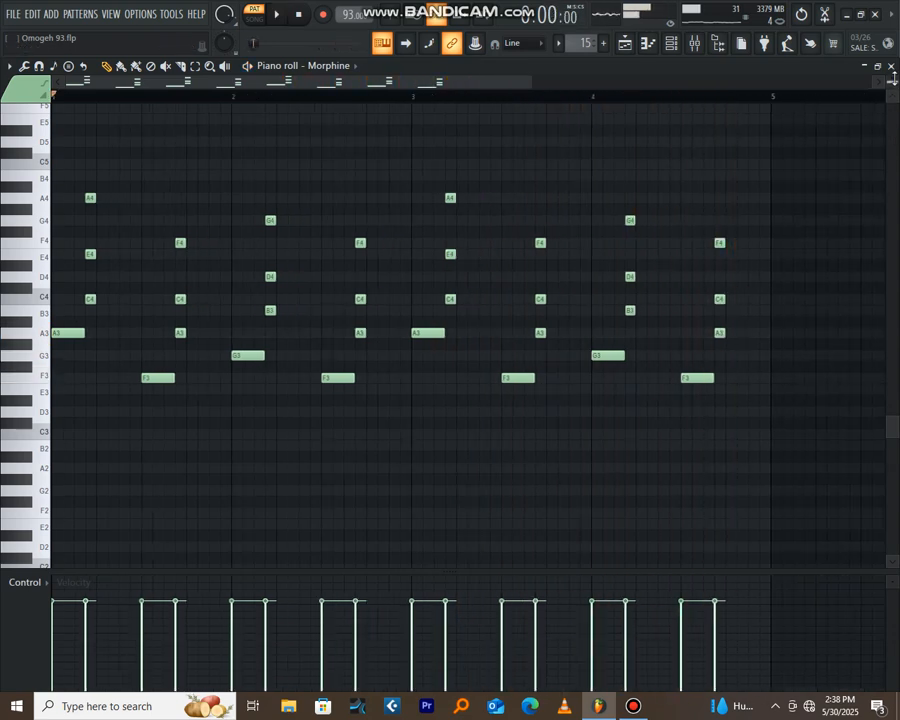
pyautogui.click(892, 66)
pyautogui.click(846, 432)
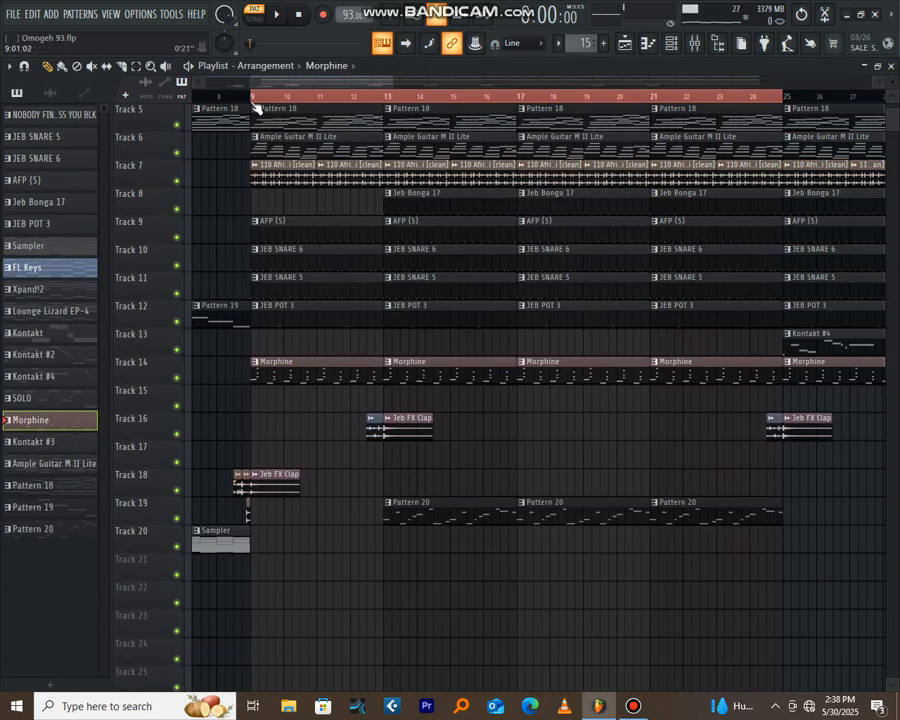
# Mute Track 19 and listen to the arrangement from bar 9 in song mode while reviewing the clips on all tracks
pyautogui.click(179, 519)
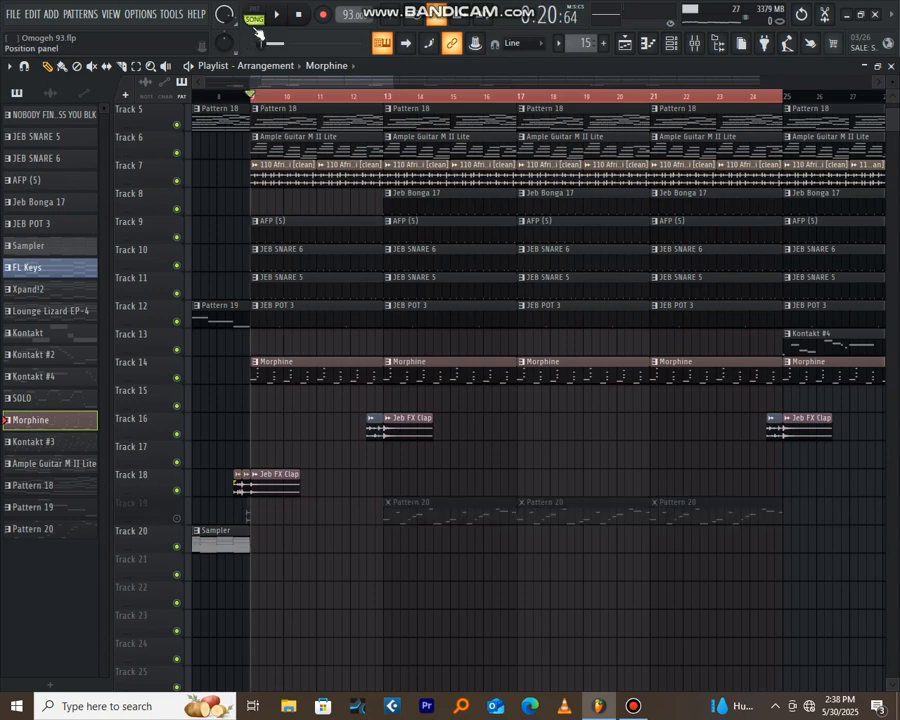
pyautogui.press('space')
pyautogui.scroll(-1, 258, 96)
pyautogui.scroll(3, 258, 96)
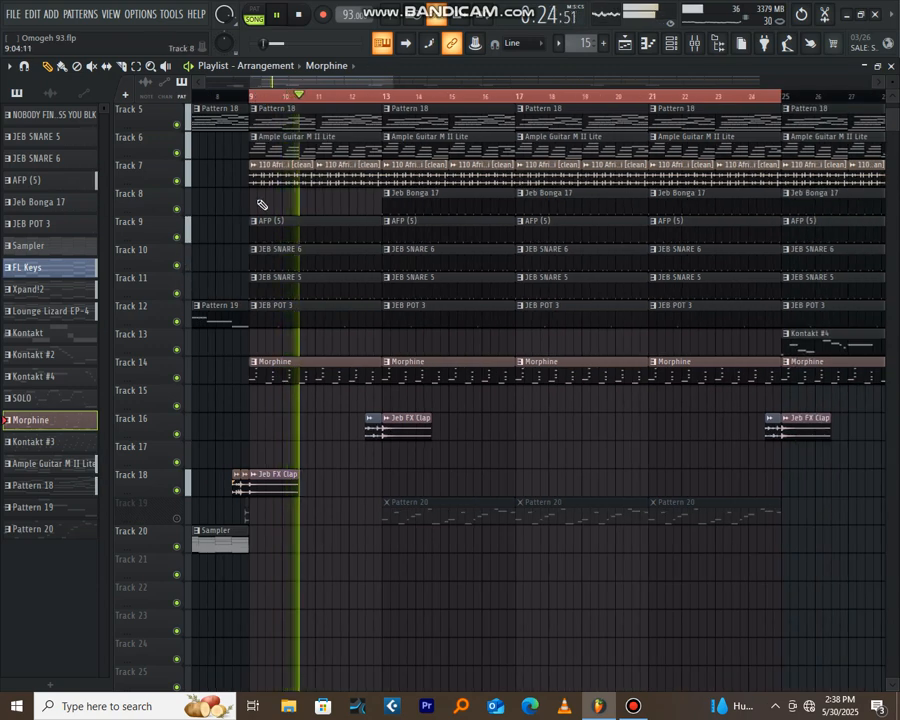
pyautogui.scroll(4, 262, 205)
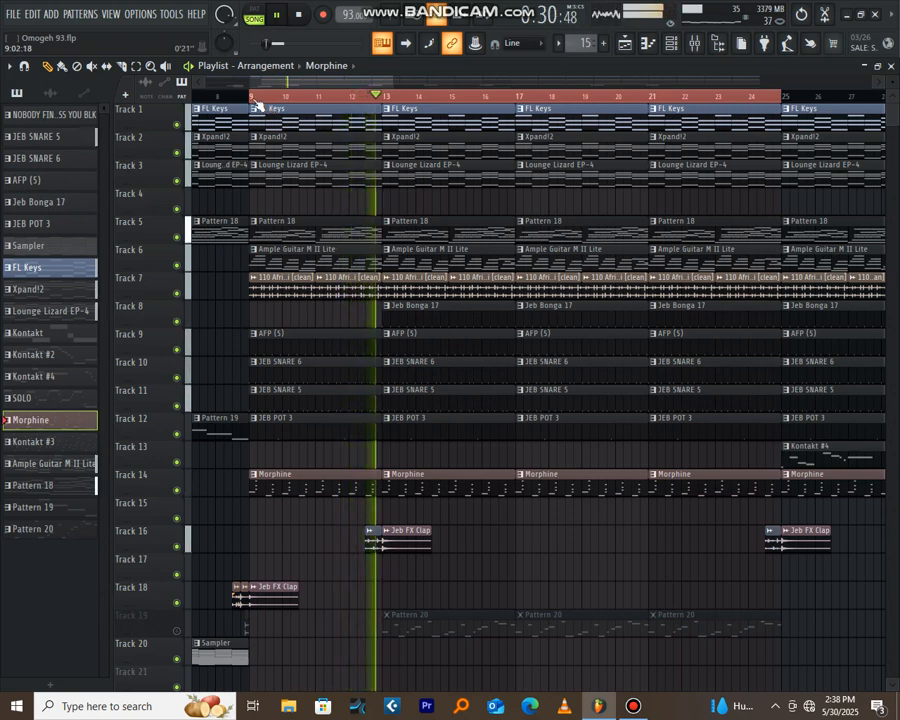
# Stop playback and set the playlist time selection to bars 13 through 16 with no clips selected
pyautogui.moveTo(254, 103); pyautogui.dragTo(381, 110)
pyautogui.press('space')
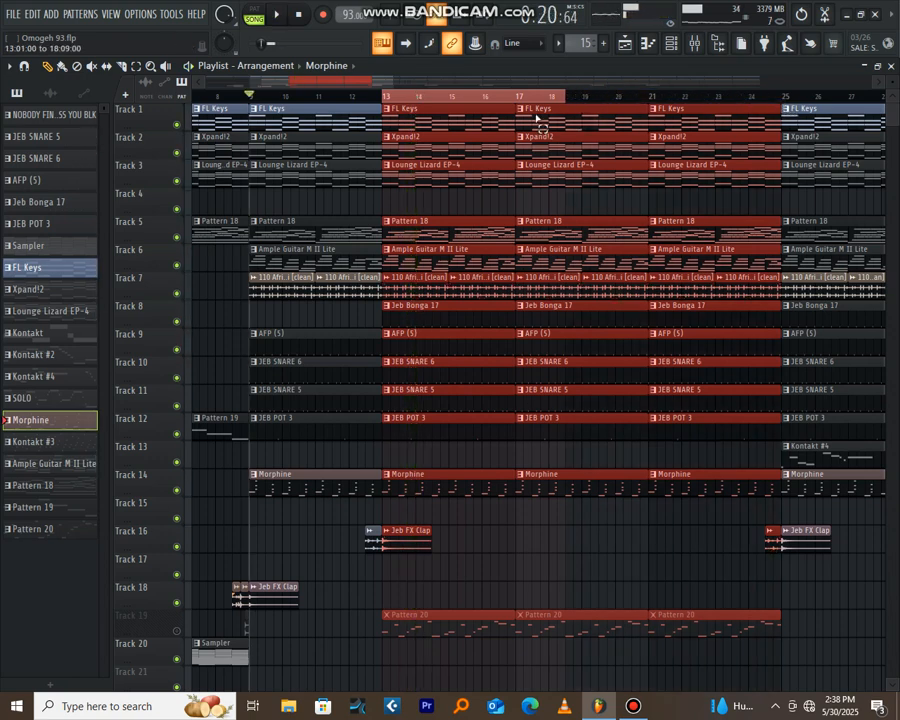
pyautogui.keyDown('ctrl'); pyautogui.click(514, 456); pyautogui.keyUp('ctrl')
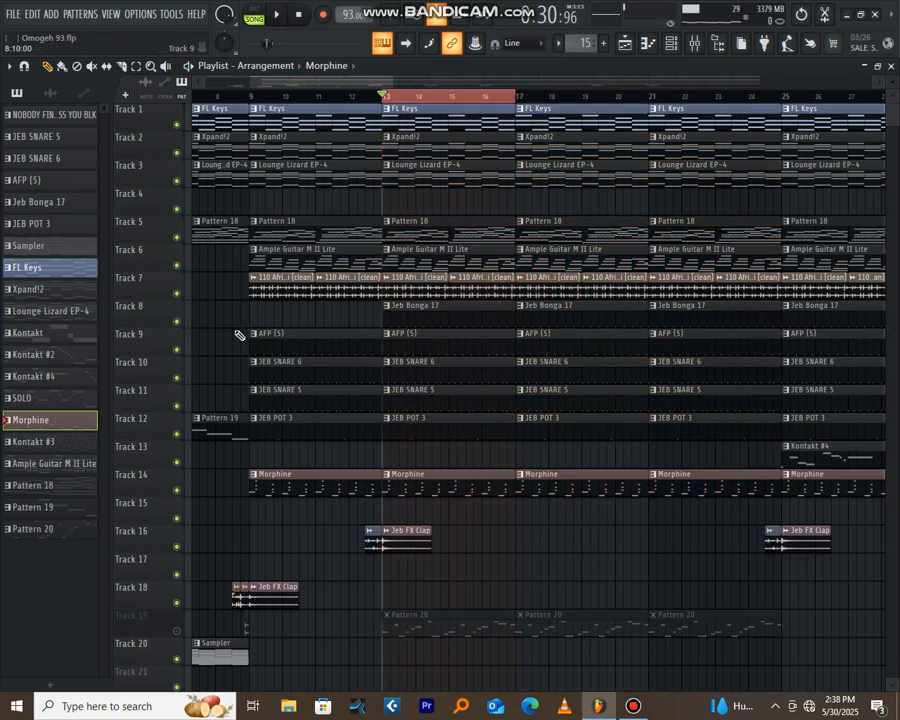
# Solo Track 7 and start playback of the selected bars
pyautogui.rightClick(179, 322)
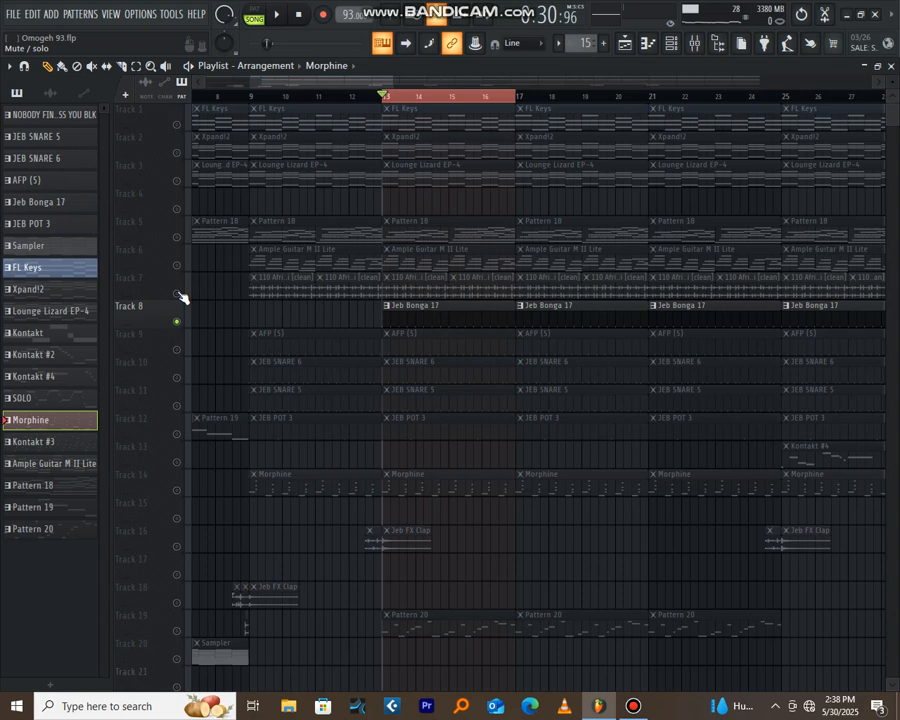
pyautogui.click(177, 294)
pyautogui.click(178, 322)
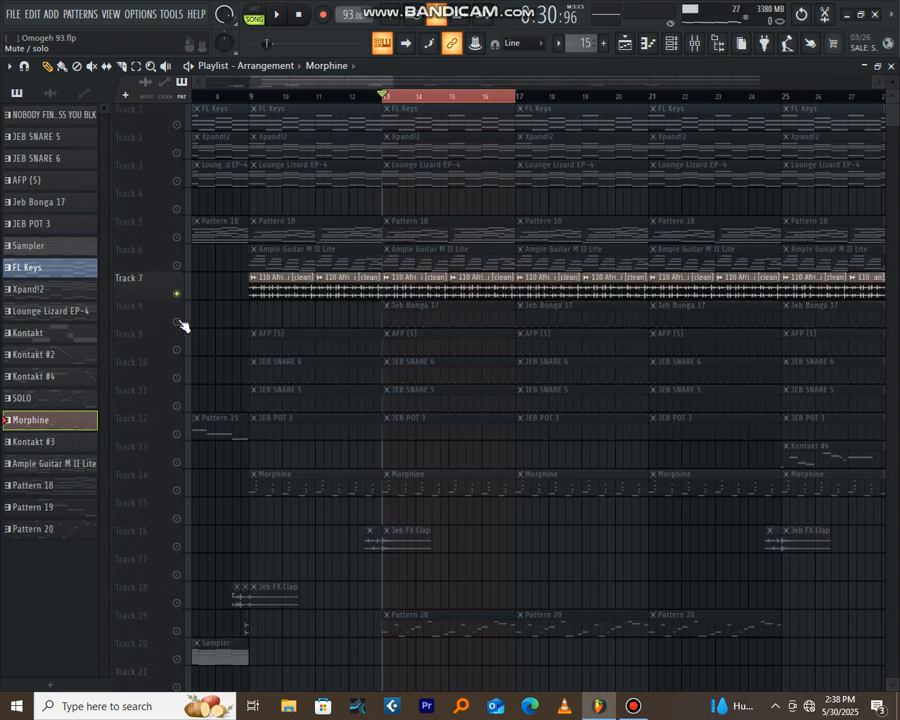
pyautogui.press('space')
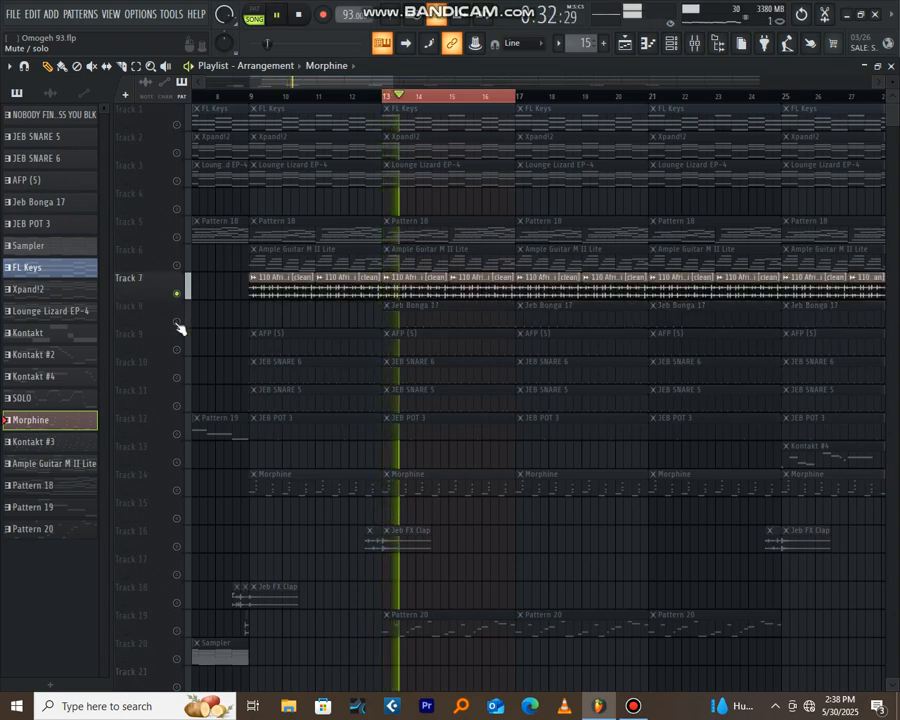
# Unmute Tracks 8, 9 and 10 one after another, listening to the percussion as each is added, and stop playback
pyautogui.click(178, 323)
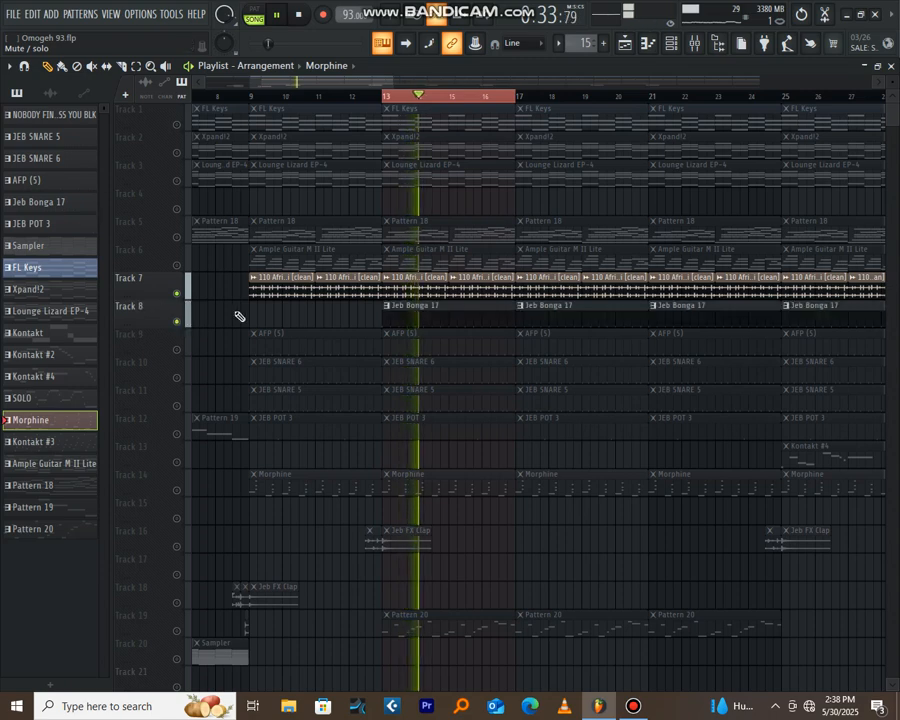
pyautogui.click(178, 350)
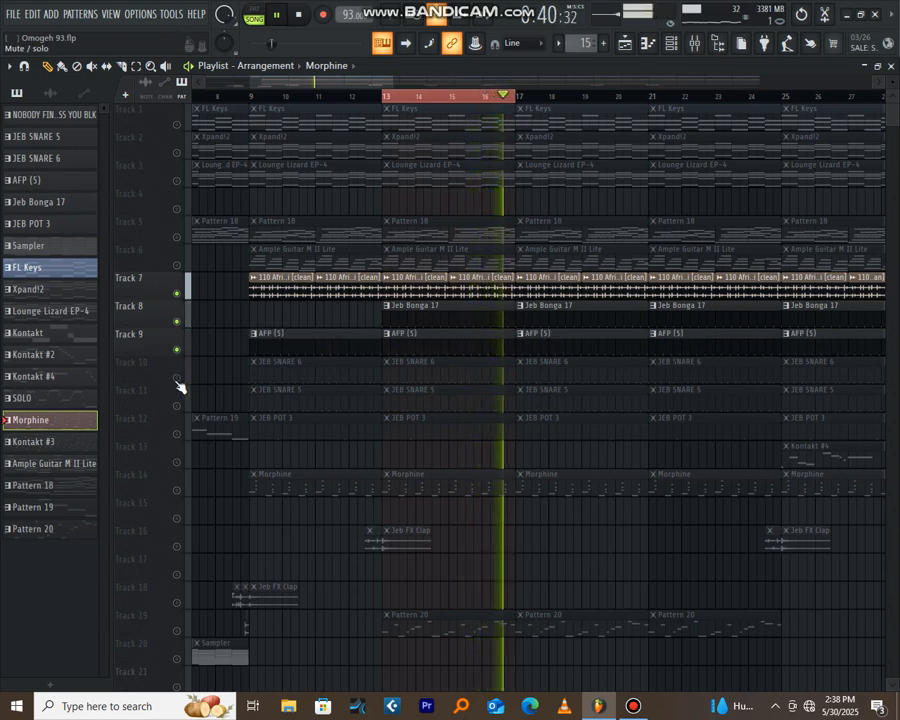
pyautogui.press('space')
pyautogui.click(177, 379)
pyautogui.press('space')
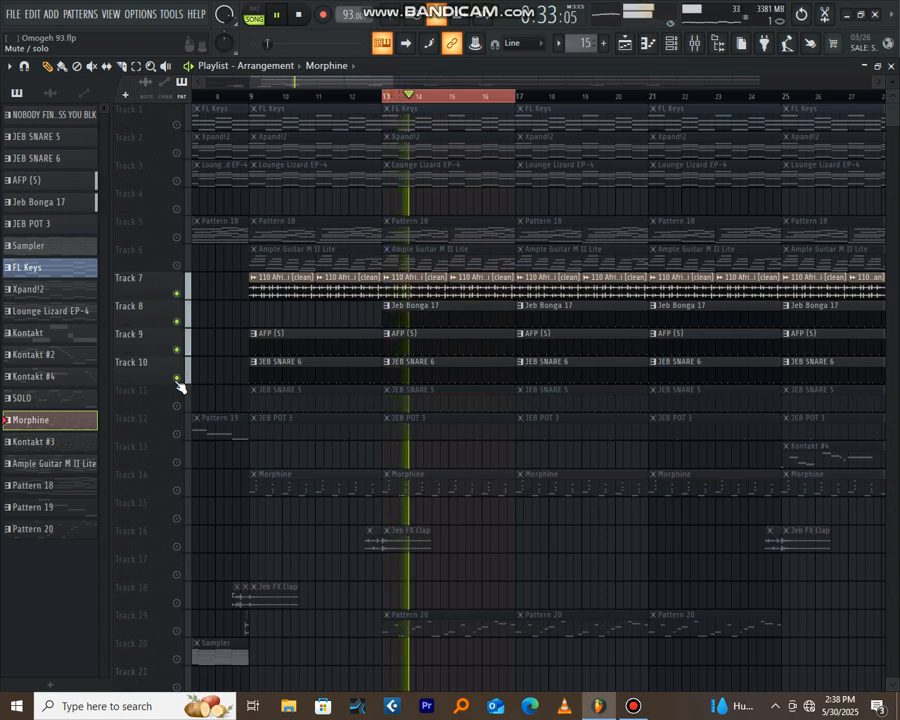
pyautogui.press('space')
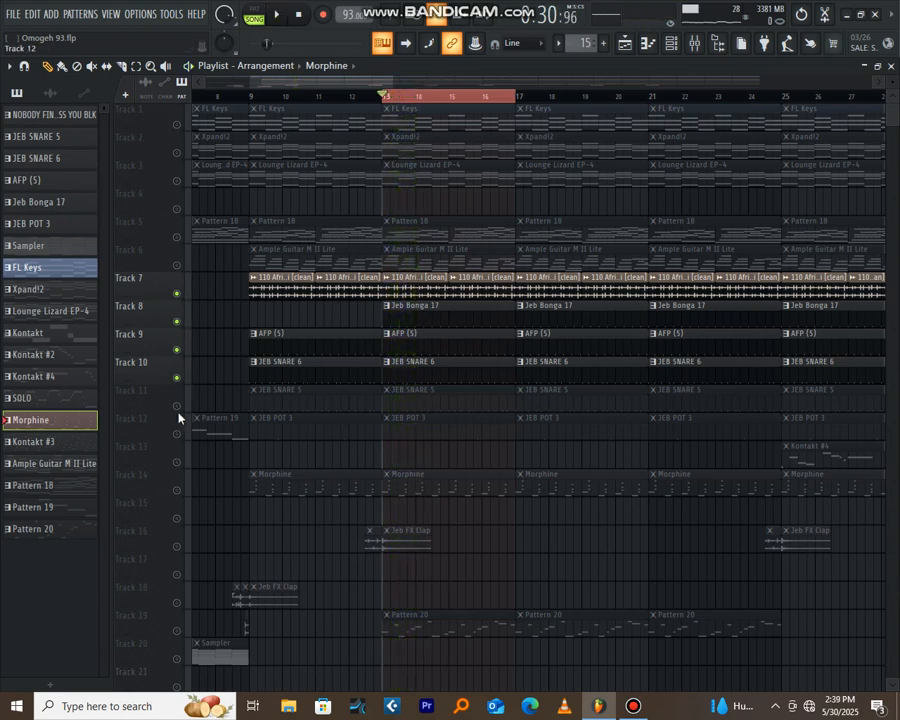
# Unmute Tracks 11 and 12 in turn, playing the selected bars from the start after each addition
pyautogui.click(177, 406)
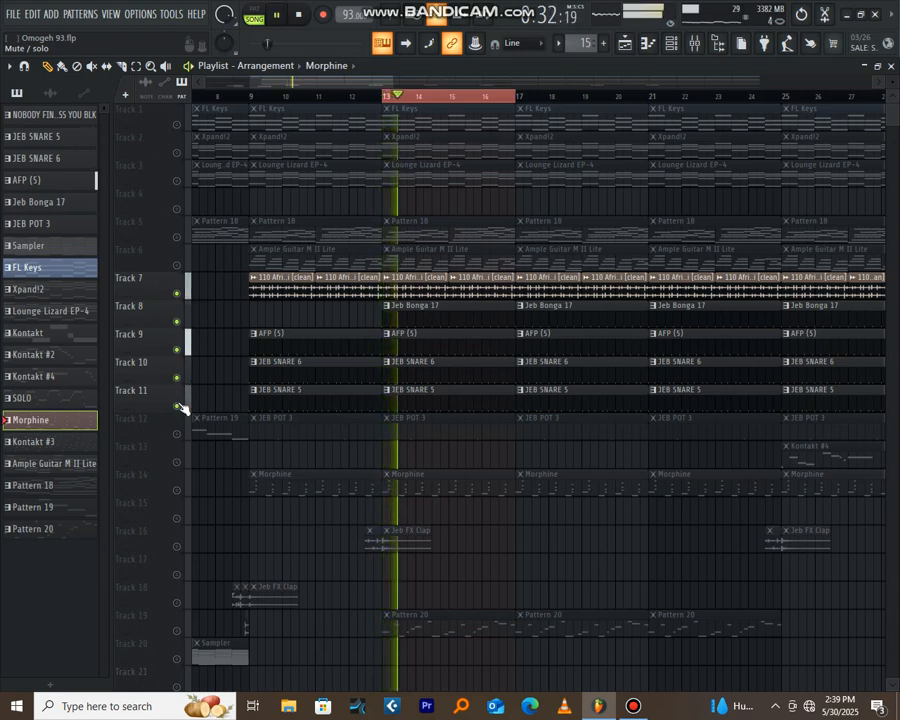
pyautogui.press('space')
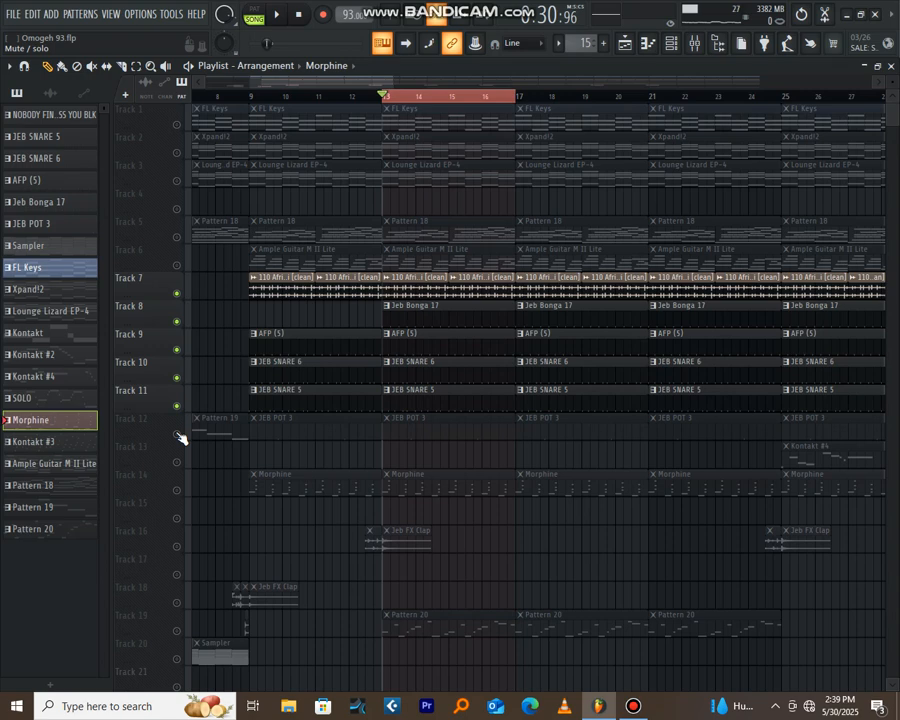
pyautogui.click(177, 434)
pyautogui.press('space')
# Listen to bars 13 through 16 while reviewing the percussion clips on Tracks 7 to 12, and restart from bar 13
pyautogui.scroll(-3, 372, 368)
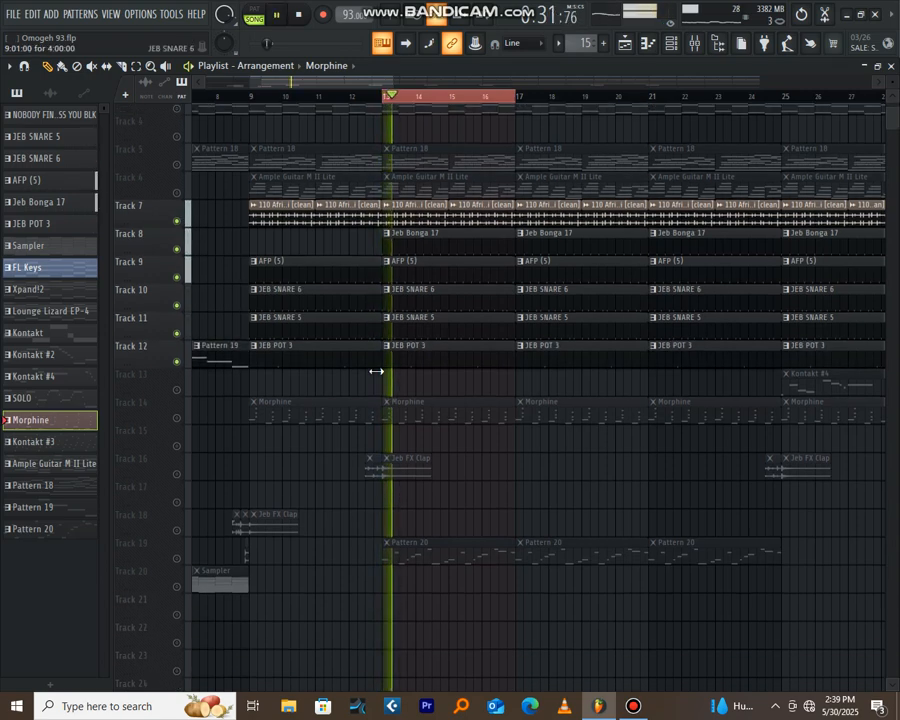
pyautogui.scroll(3, 375, 371)
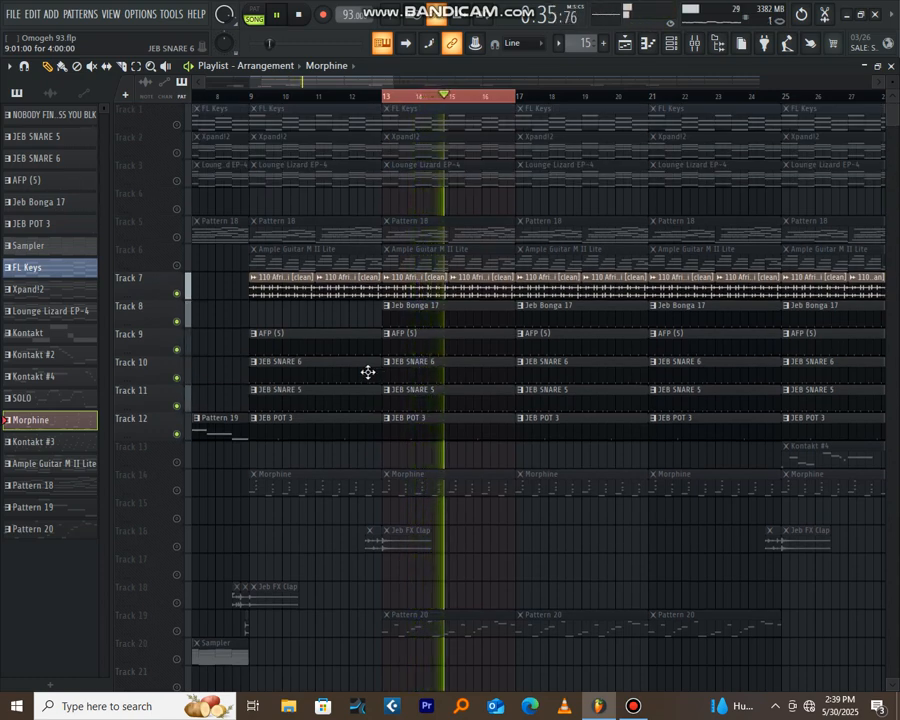
pyautogui.scroll(-3, 366, 326)
pyautogui.scroll(2, 366, 324)
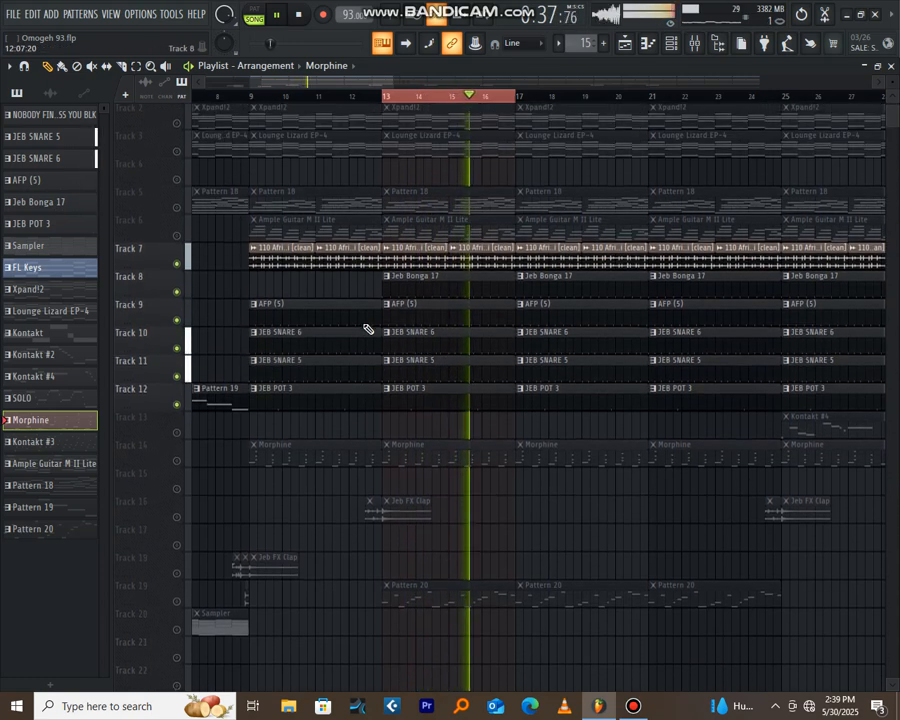
pyautogui.scroll(1, 363, 323)
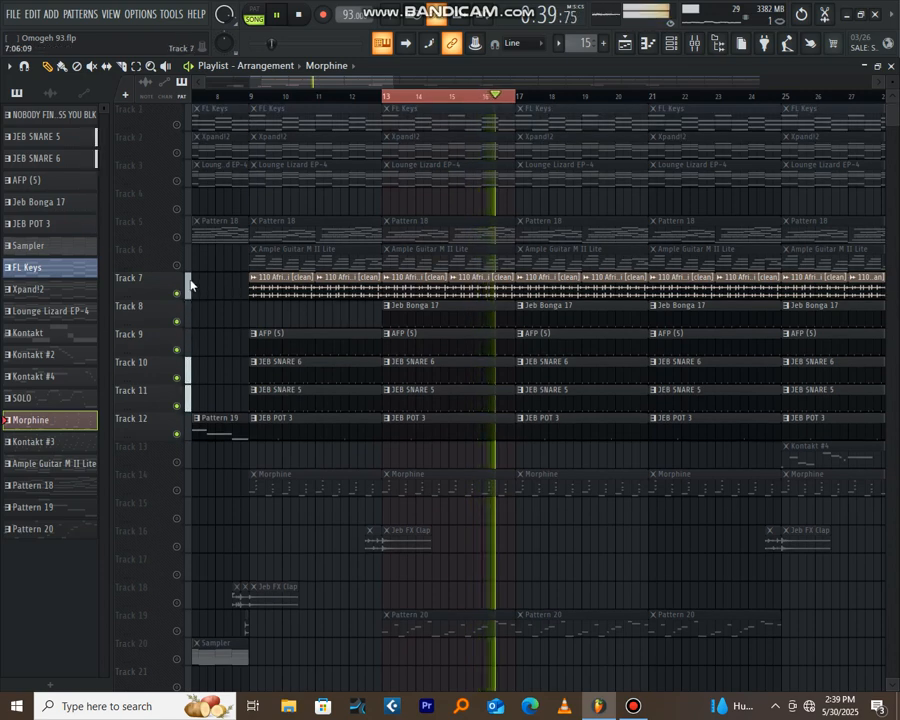
pyautogui.click(385, 96)
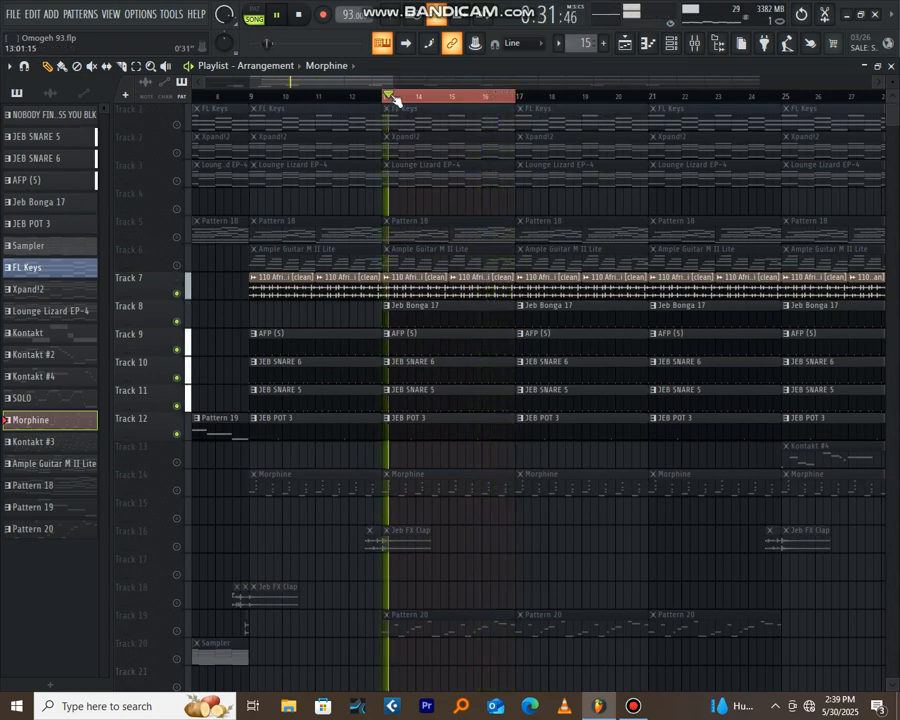
# Solo Track 7, stop playback, and clear the playlist's time selection
pyautogui.rightClick(181, 294)
pyautogui.press('space')
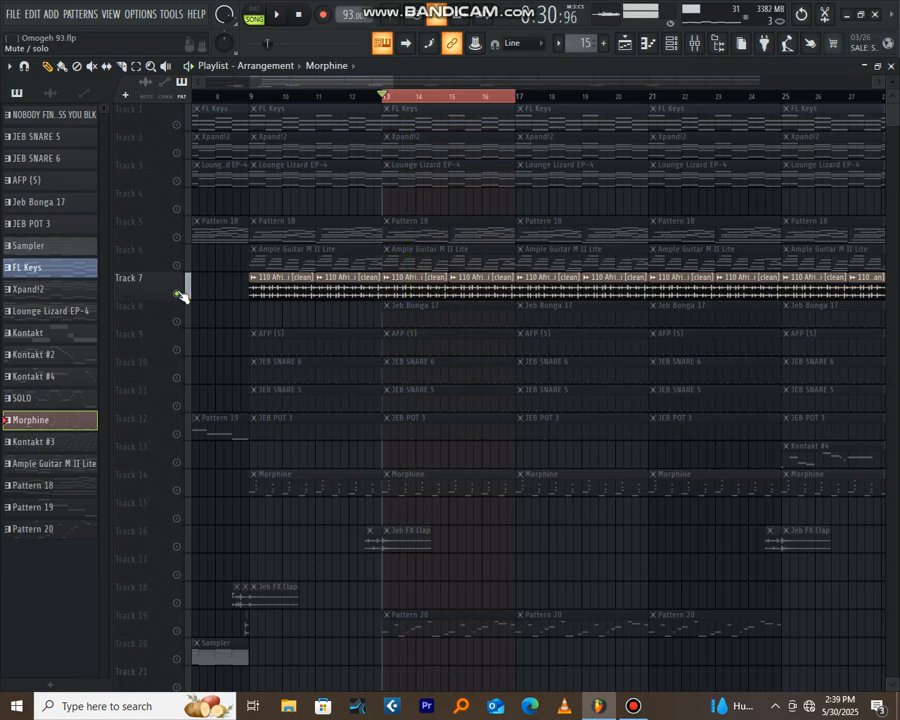
pyautogui.moveTo(405, 98); pyautogui.dragTo(520, 112)
pyautogui.scroll(-1, 517, 103)
pyautogui.scroll(-2, 517, 103)
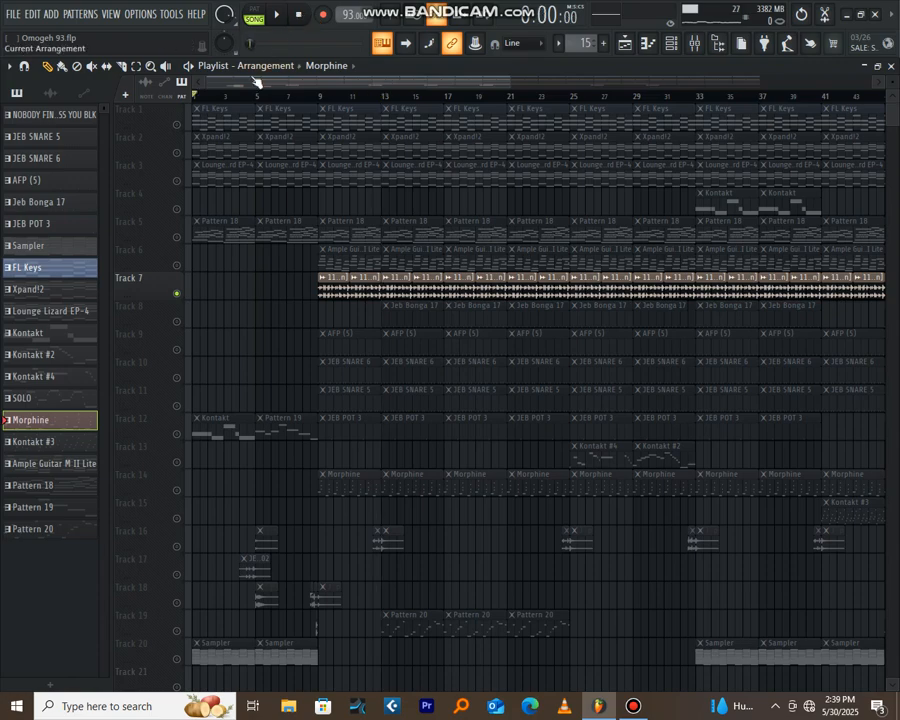
pyautogui.click(640, 715)
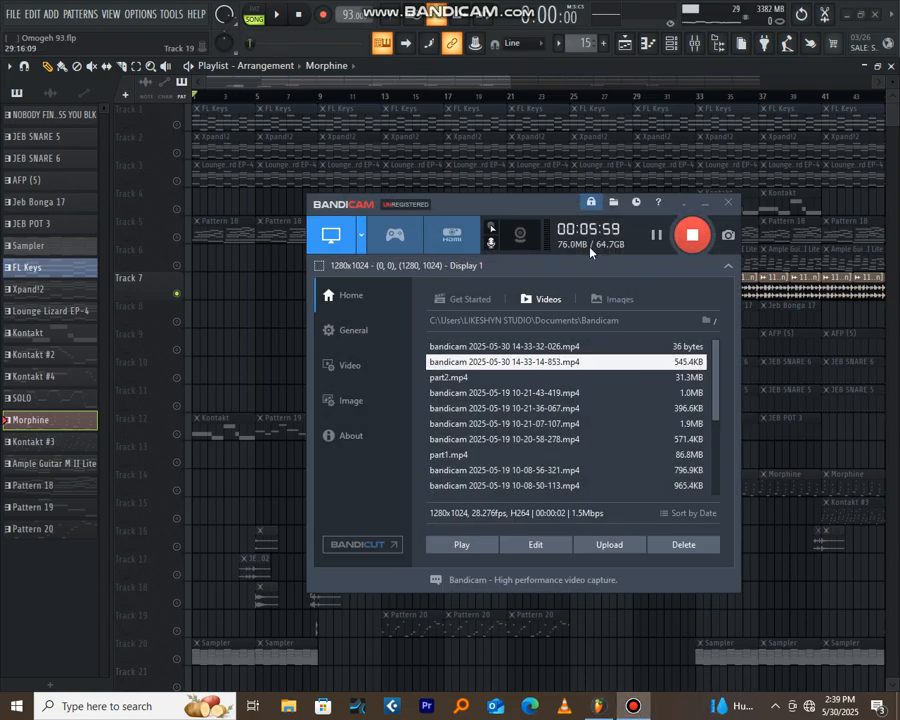
# Unsolo Track 7 so that all playlist tracks are active, and play the arrangement from bar 1
pyautogui.click(246, 121)
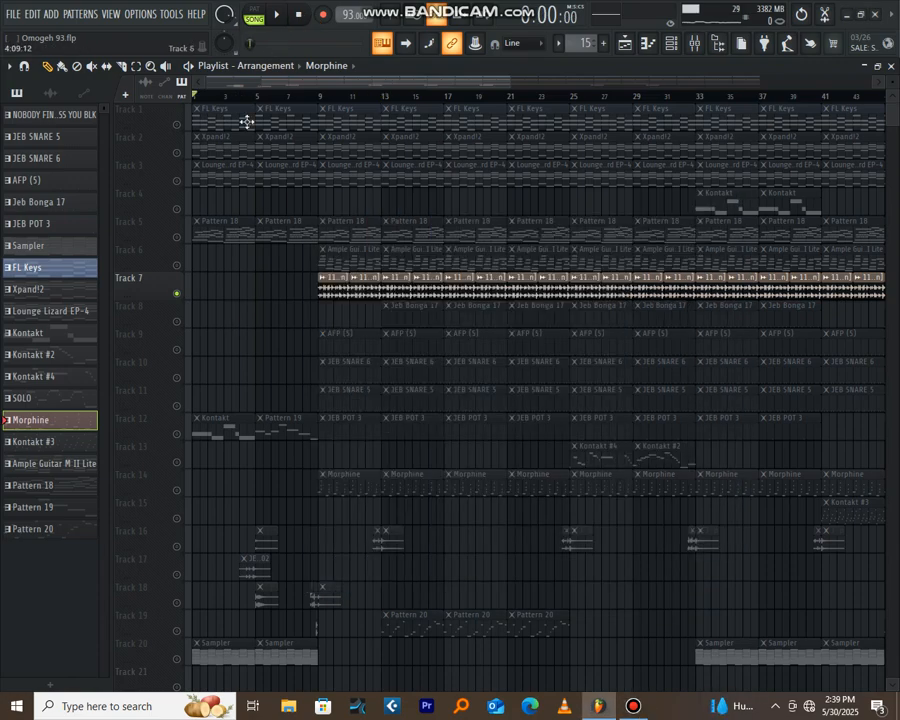
pyautogui.rightClick(177, 126)
pyautogui.rightClick(177, 126)
pyautogui.scroll(1, 212, 98)
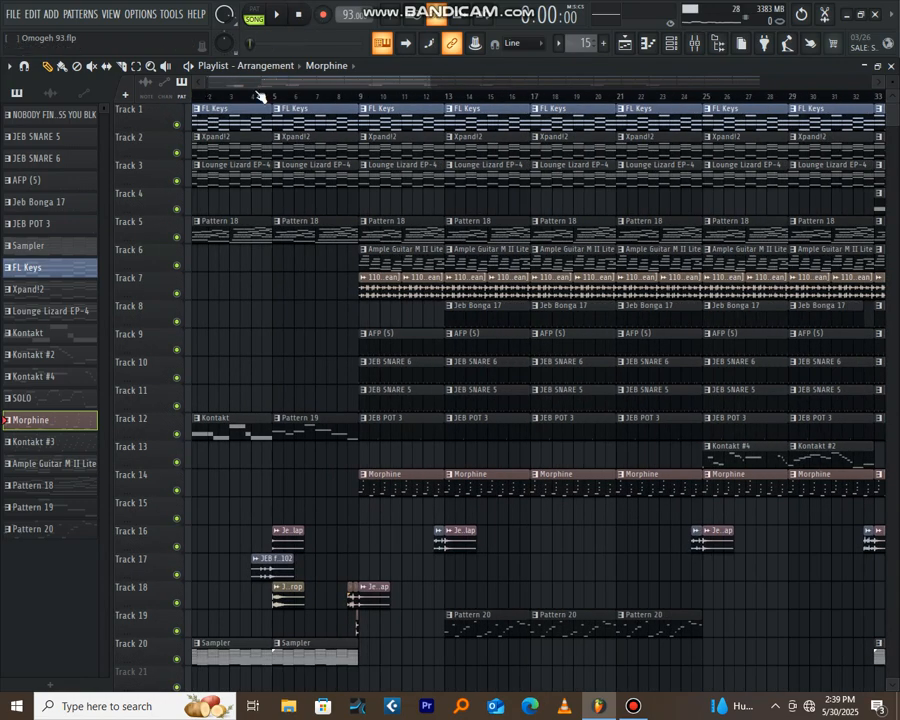
pyautogui.moveTo(266, 86); pyautogui.dragTo(210, 85)
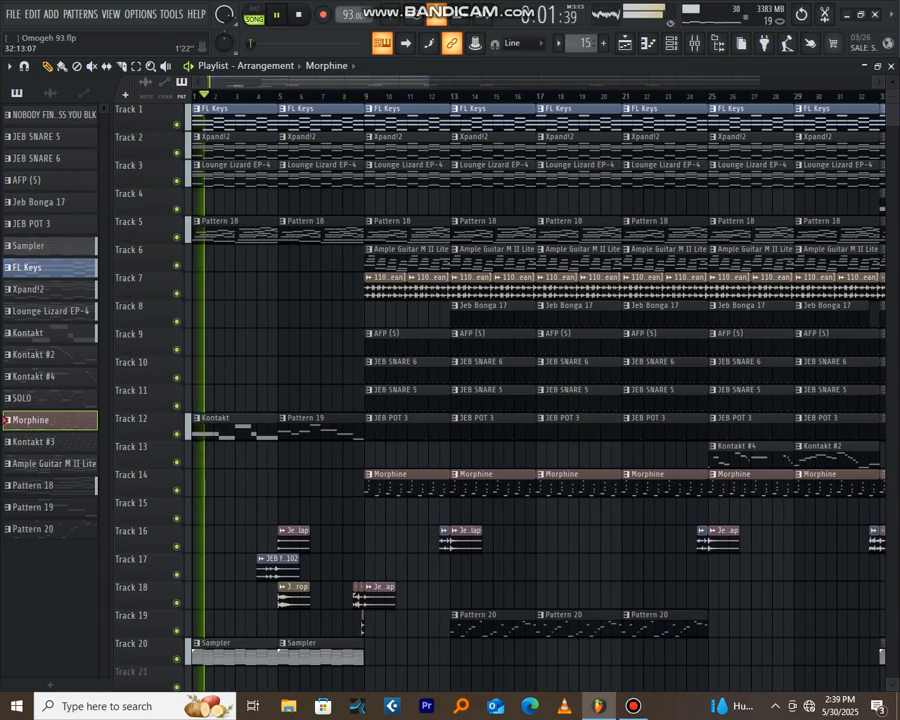
# Fit all 20 used tracks and the full length of the arrangement in the playlist view during playback
pyautogui.moveTo(892, 83); pyautogui.dragTo(892, 89)
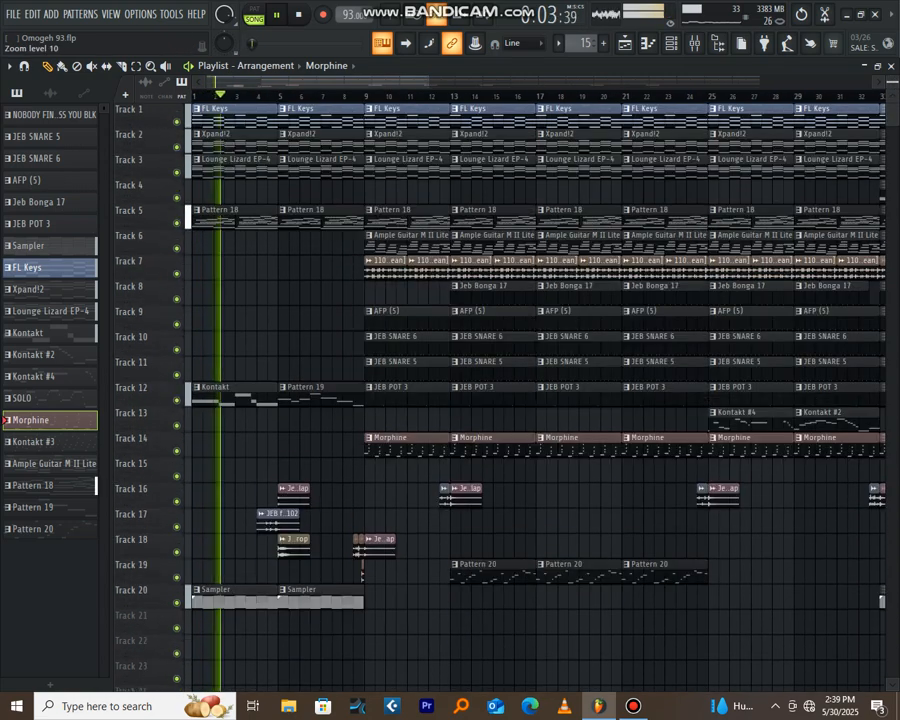
pyautogui.scroll(-3, 320, 97)
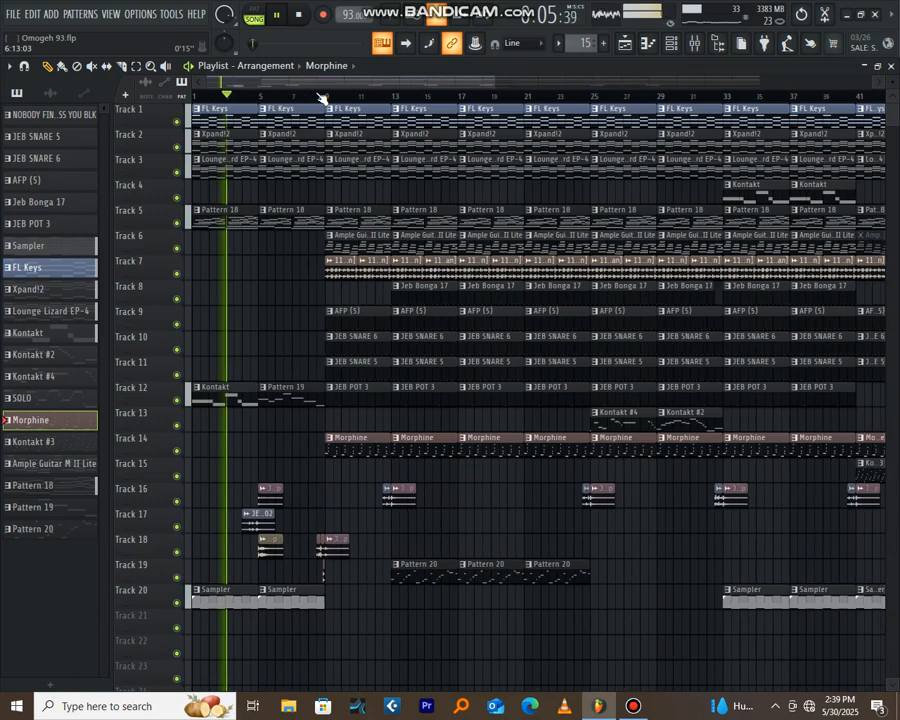
pyautogui.scroll(-1, 320, 97)
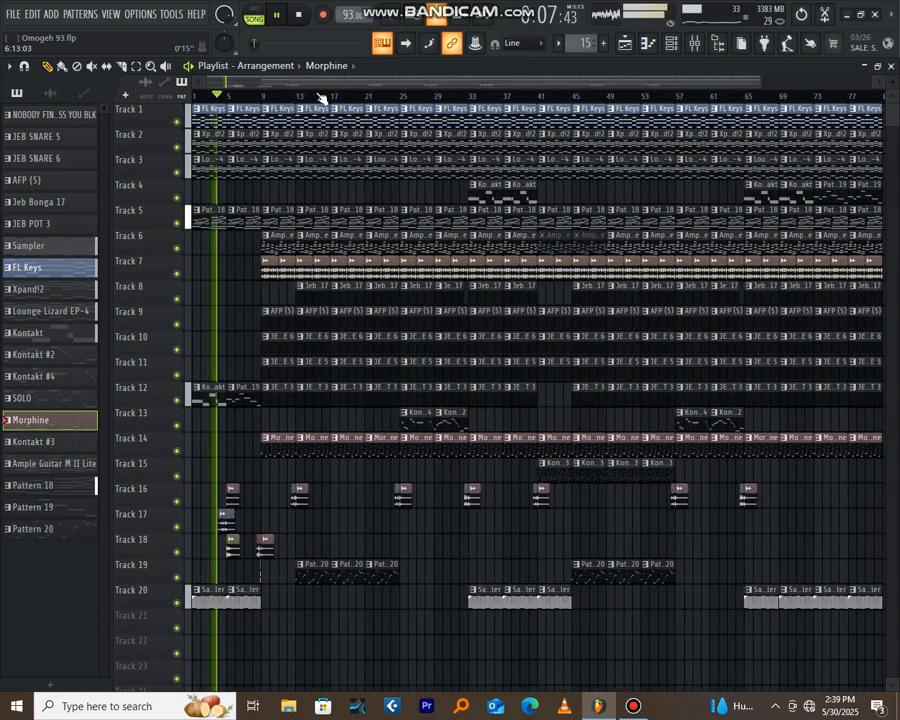
pyautogui.scroll(-1, 320, 97)
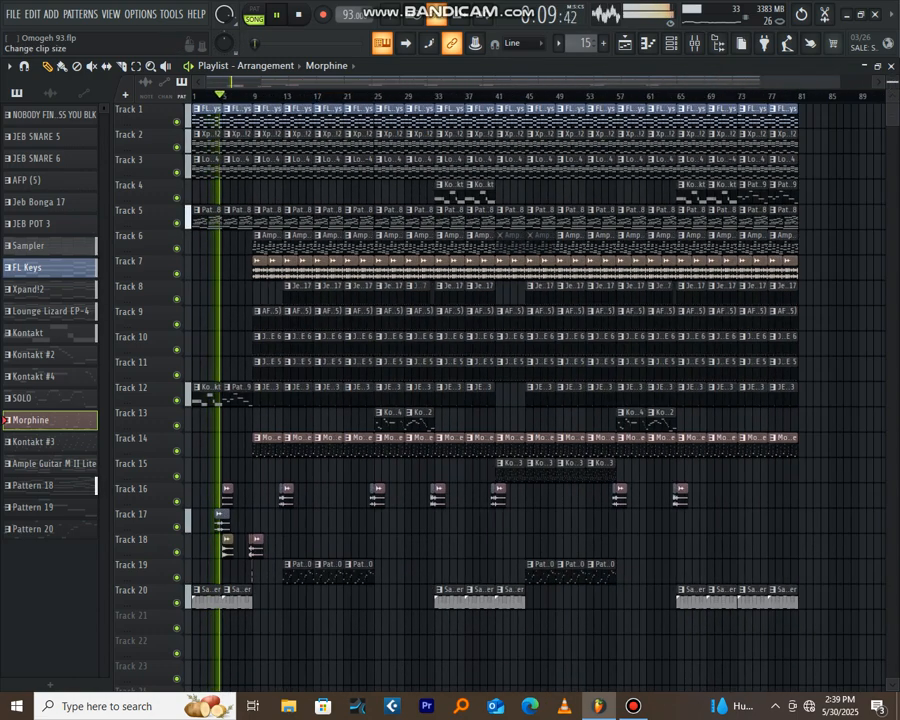
pyautogui.moveTo(893, 85); pyautogui.dragTo(893, 105)
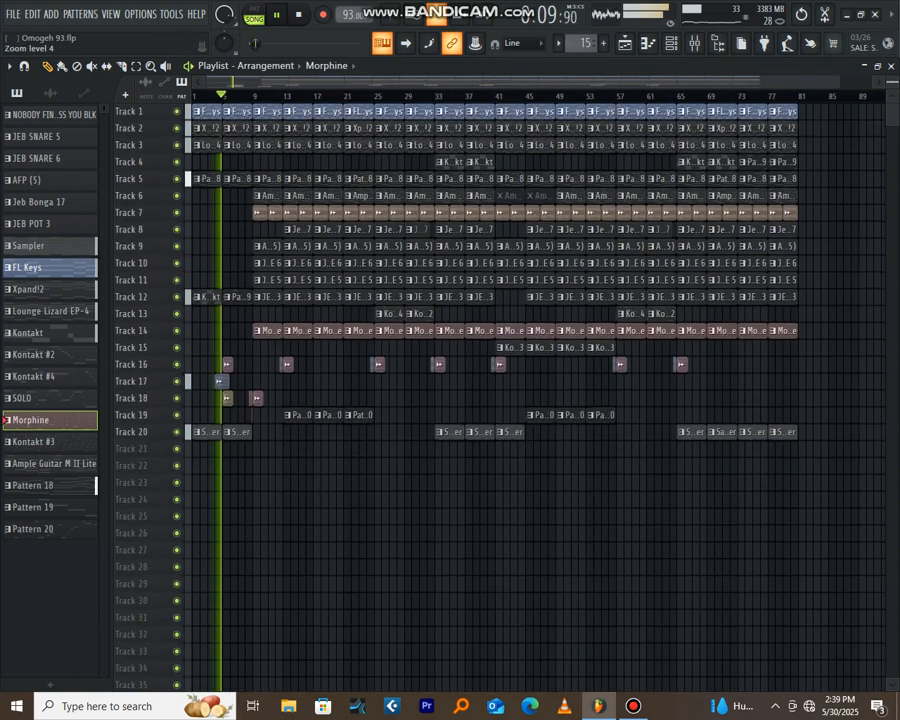
# Open the mixer in the Compact layout with waveforms shown, and place it beneath the playlist's used tracks
pyautogui.click(677, 42)
pyautogui.click(695, 43)
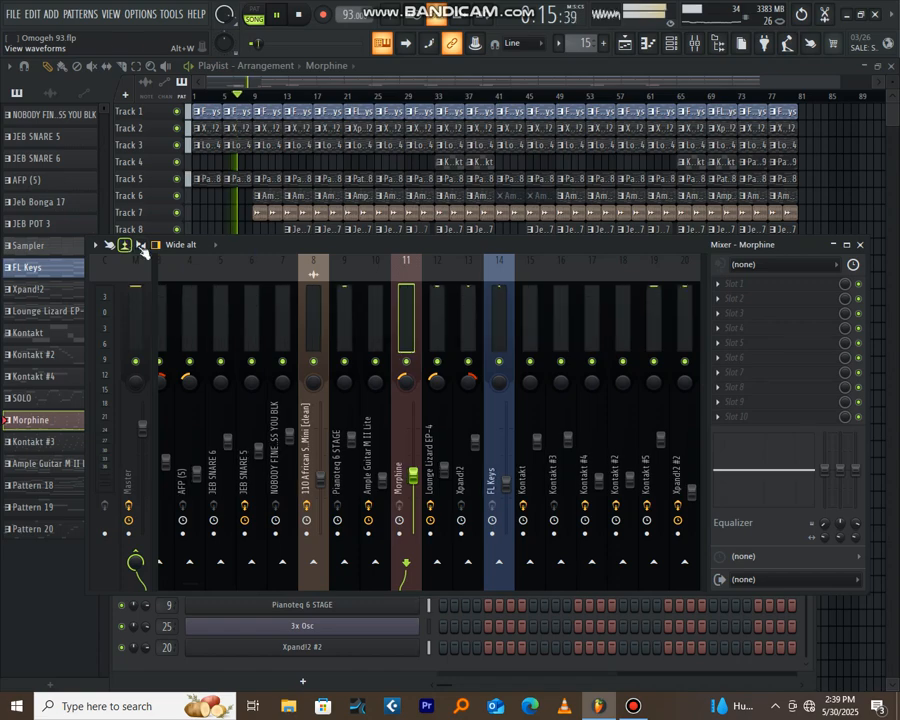
pyautogui.moveTo(397, 247); pyautogui.dragTo(380, 292)
pyautogui.click(155, 291)
pyautogui.click(162, 310)
pyautogui.moveTo(369, 299); pyautogui.dragTo(355, 365)
pyautogui.click(812, 294)
pyautogui.moveTo(562, 368); pyautogui.dragTo(614, 461)
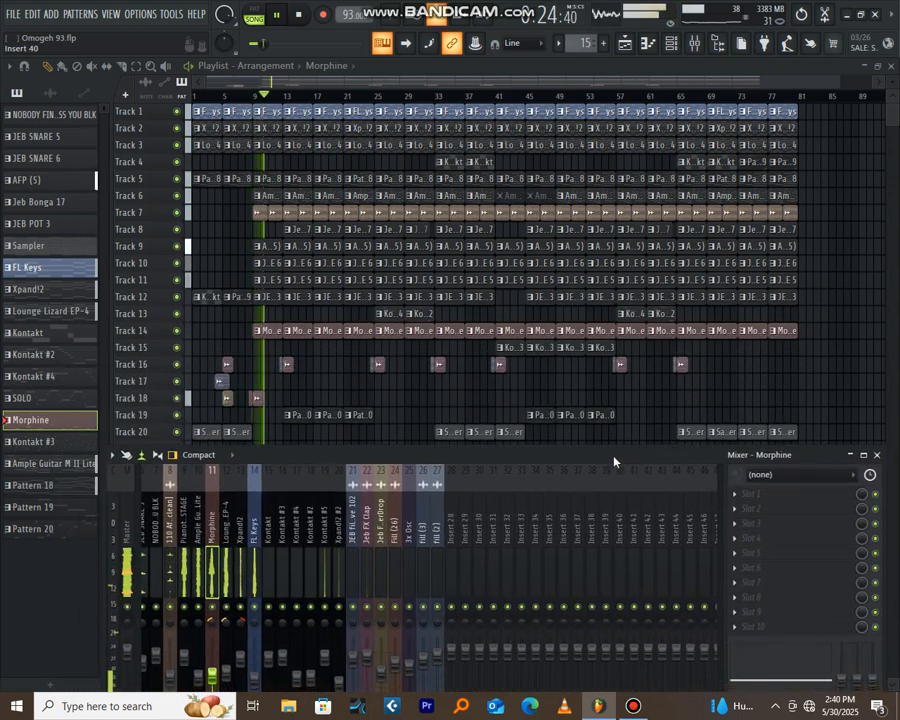
# Examine the mixer inserts during playback, selecting the NOBODY FINE PASS YOU BLK insert and stepping back through the drum inserts to Master
pyautogui.click(136, 490)
pyautogui.click(120, 482)
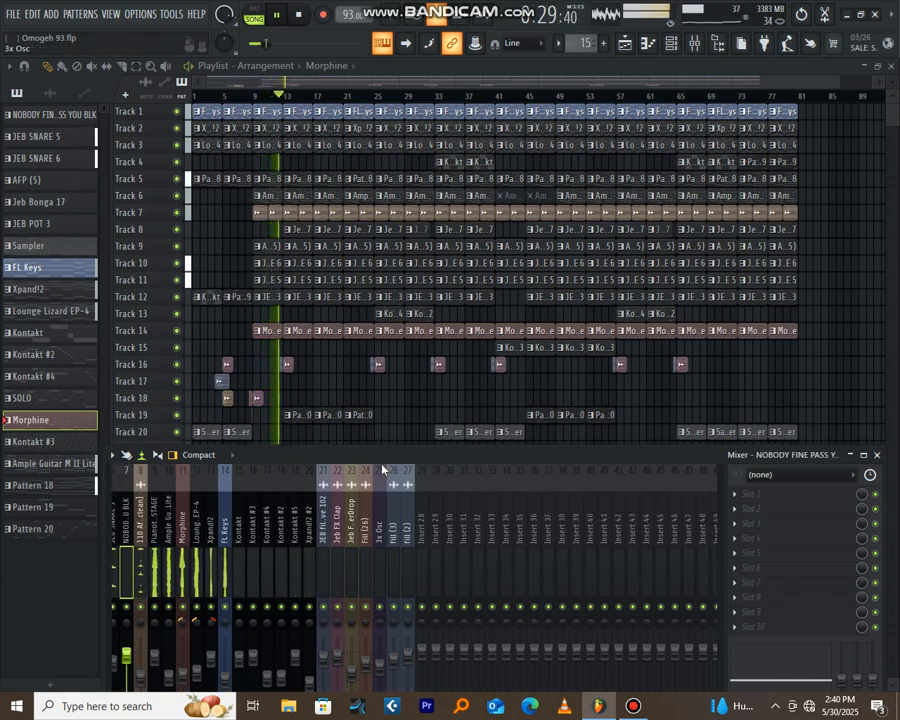
pyautogui.press('Left')
pyautogui.press('Left')
pyautogui.press('Left')
pyautogui.press('Left')
pyautogui.press('Left')
pyautogui.press('Left')
pyautogui.press('Left')
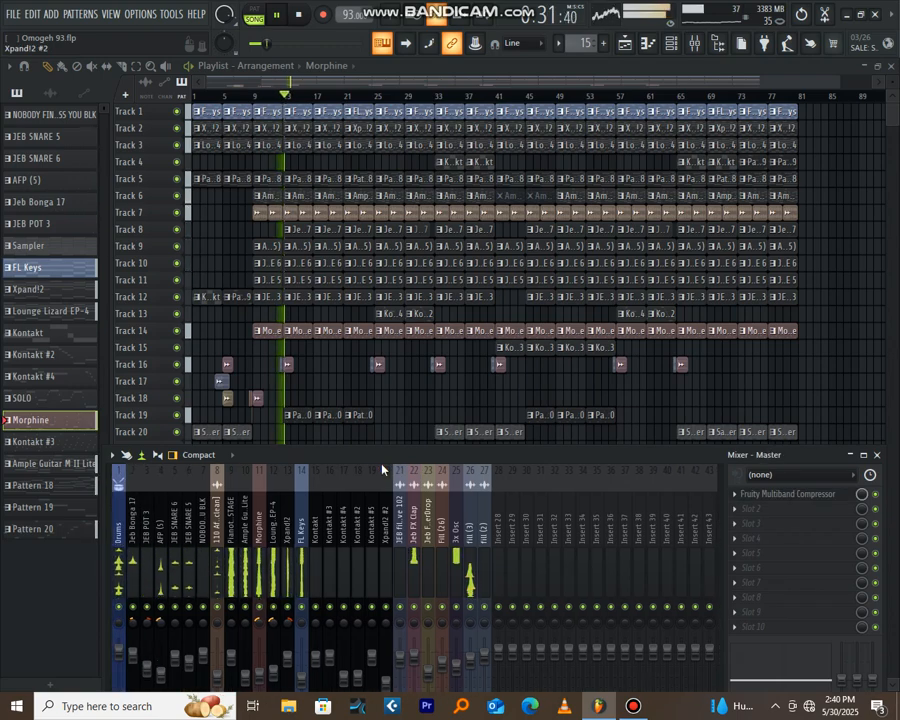
pyautogui.press('Left')
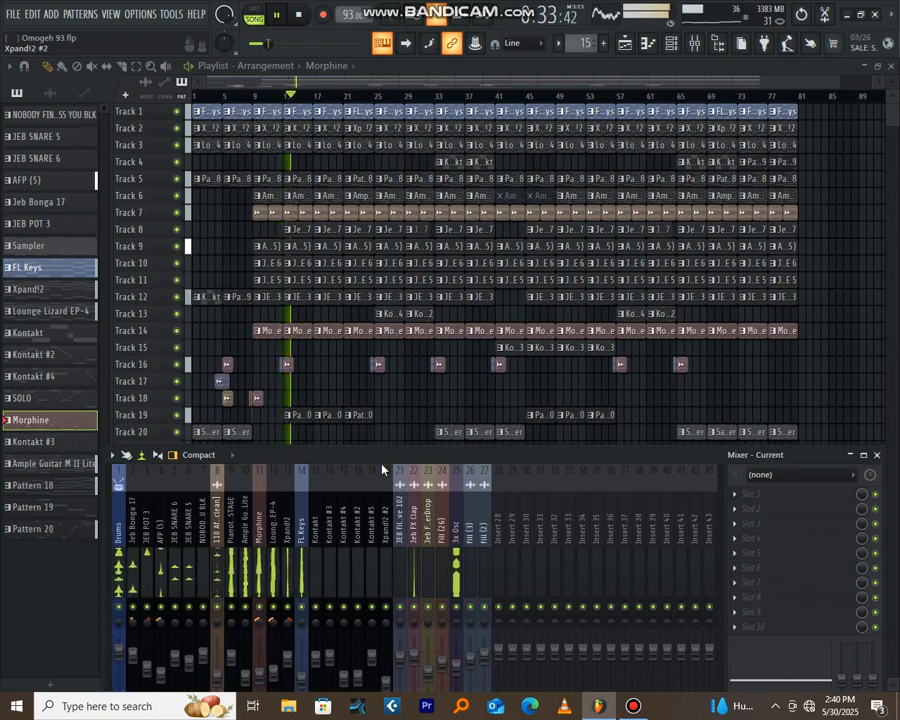
pyautogui.press('Left')
pyautogui.press('Right')
pyautogui.press('Right')
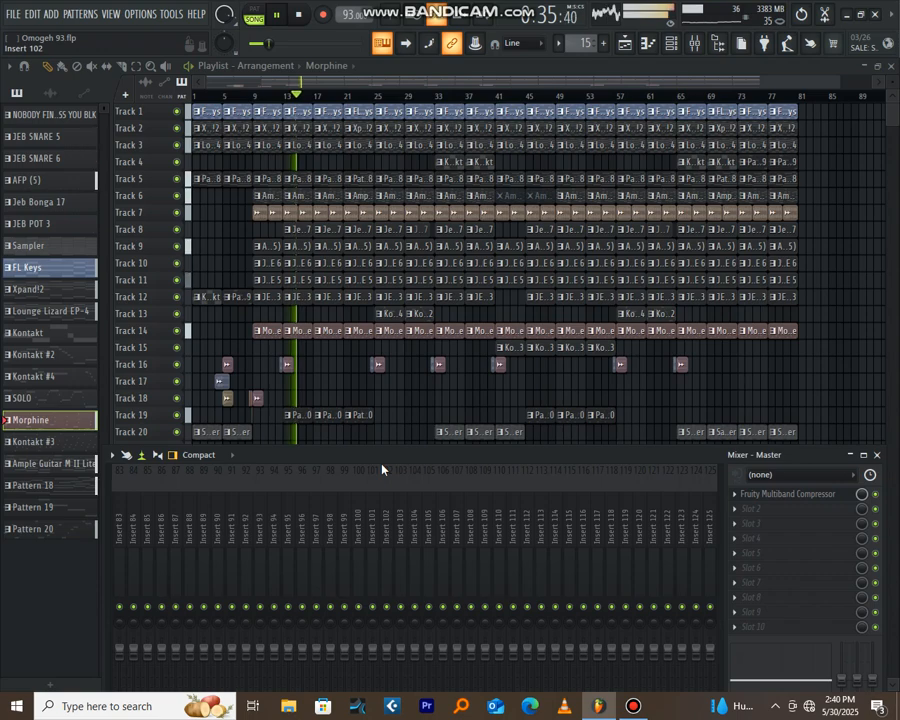
# Close the mixer, listen to the arrangement with a closer view of the playlist clips, and stop playback
pyautogui.click(877, 455)
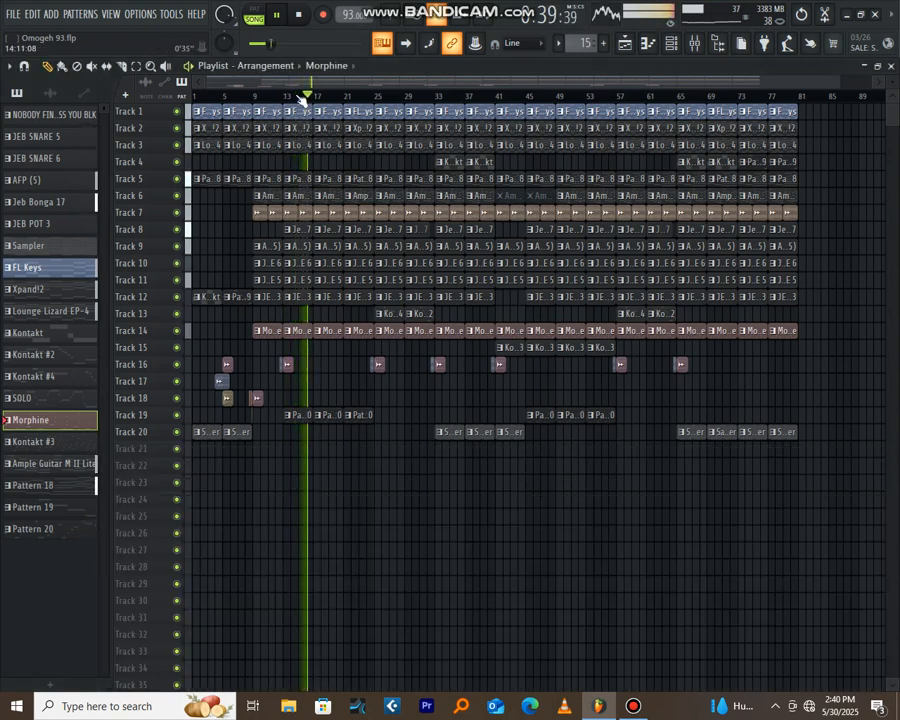
pyautogui.scroll(3, 302, 97)
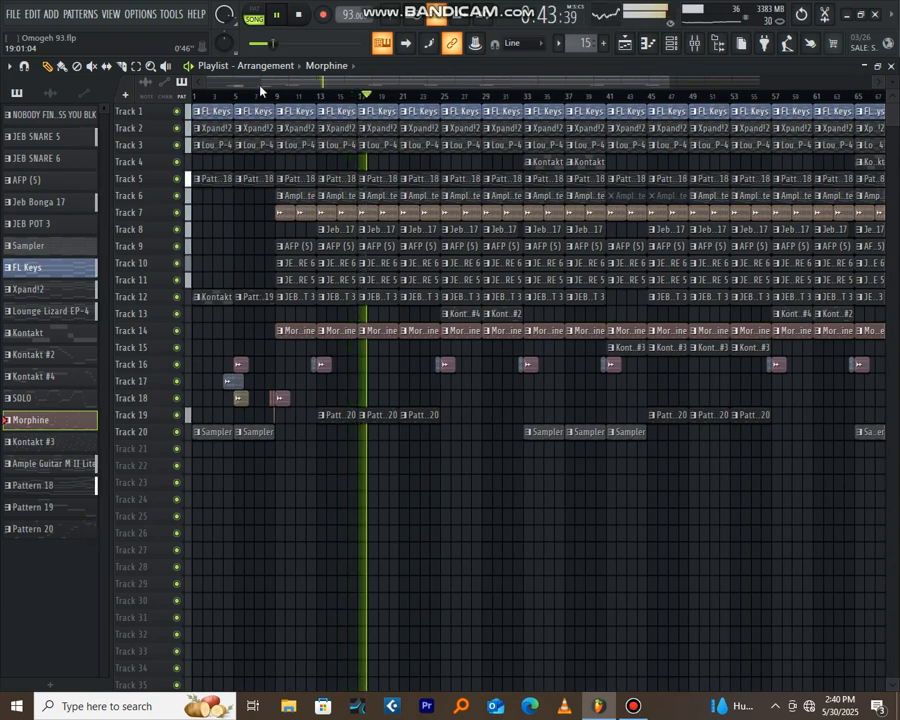
pyautogui.press('space')
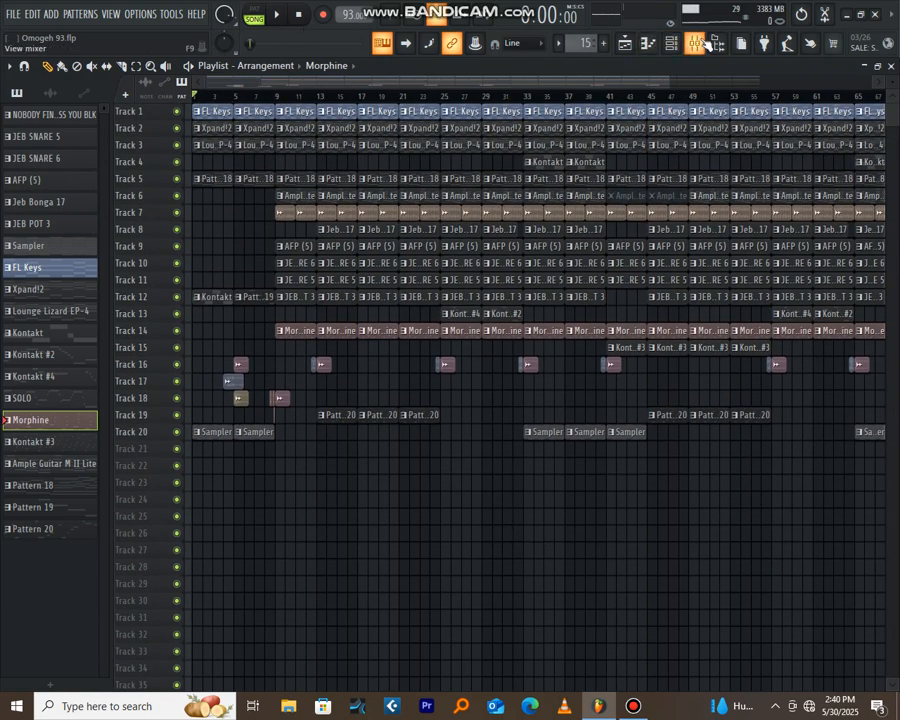
# Reopen the mixer with the inserts from Drums onward in view, and place it over the playlist's lower half
pyautogui.click(708, 42)
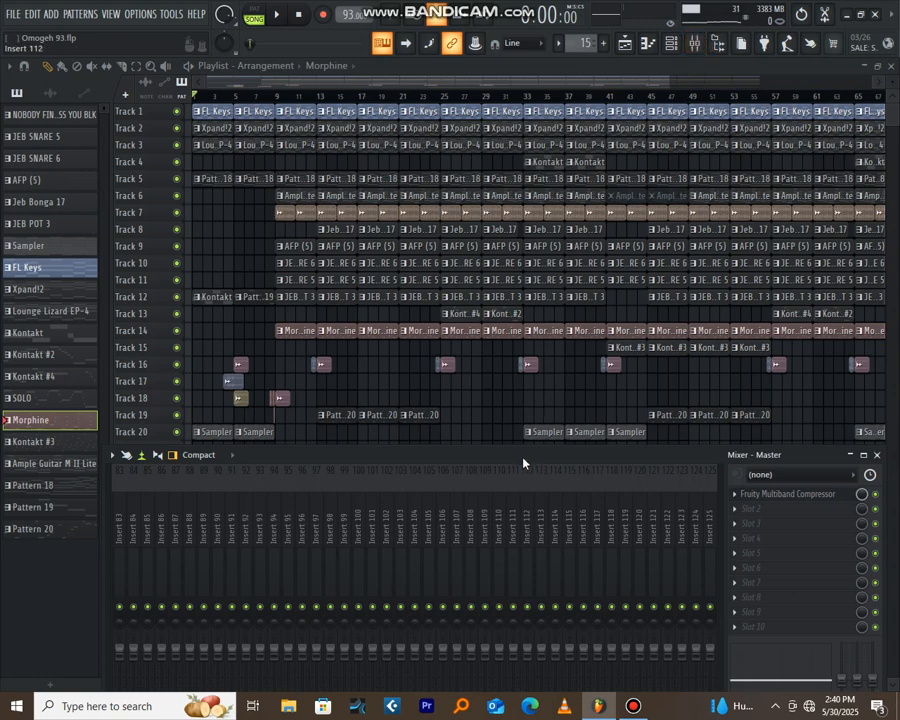
pyautogui.moveTo(524, 459); pyautogui.dragTo(488, 386)
pyautogui.moveTo(406, 385); pyautogui.dragTo(342, 297)
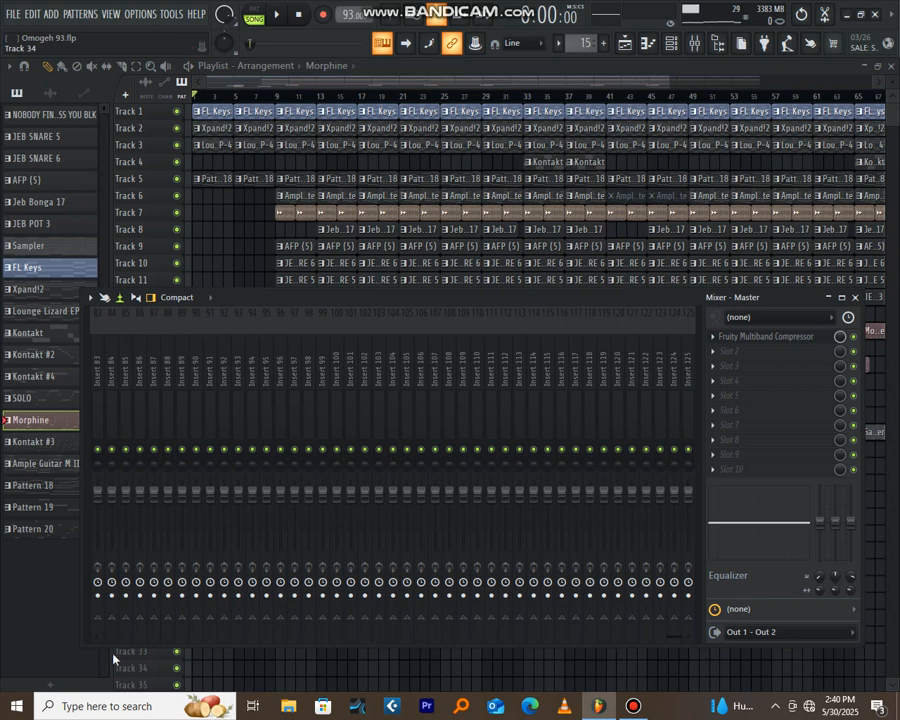
pyautogui.moveTo(675, 642); pyautogui.dragTo(67, 646)
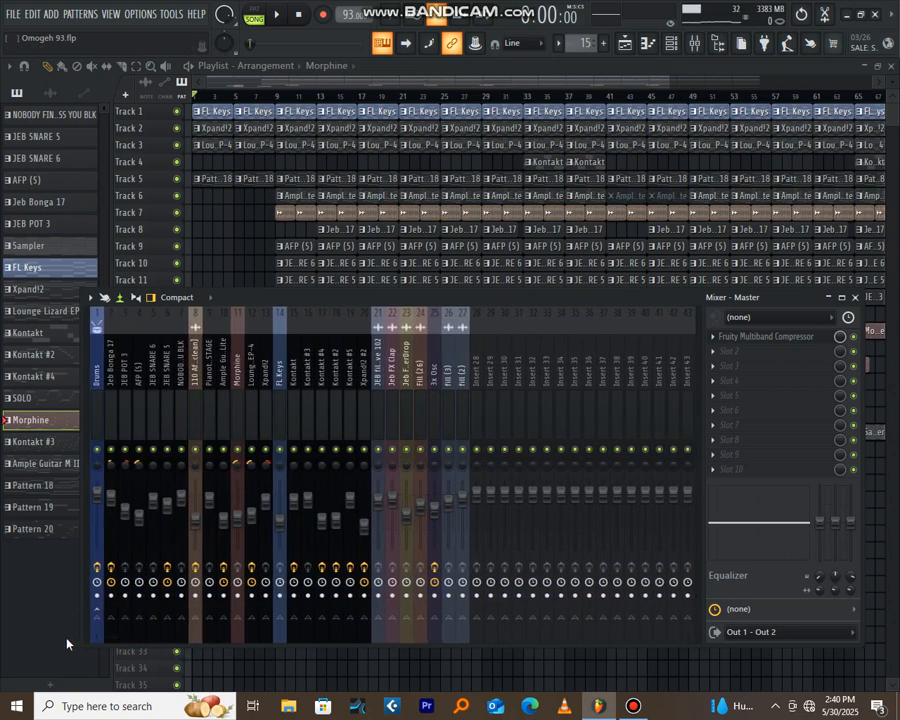
pyautogui.moveTo(476, 298); pyautogui.dragTo(466, 453)
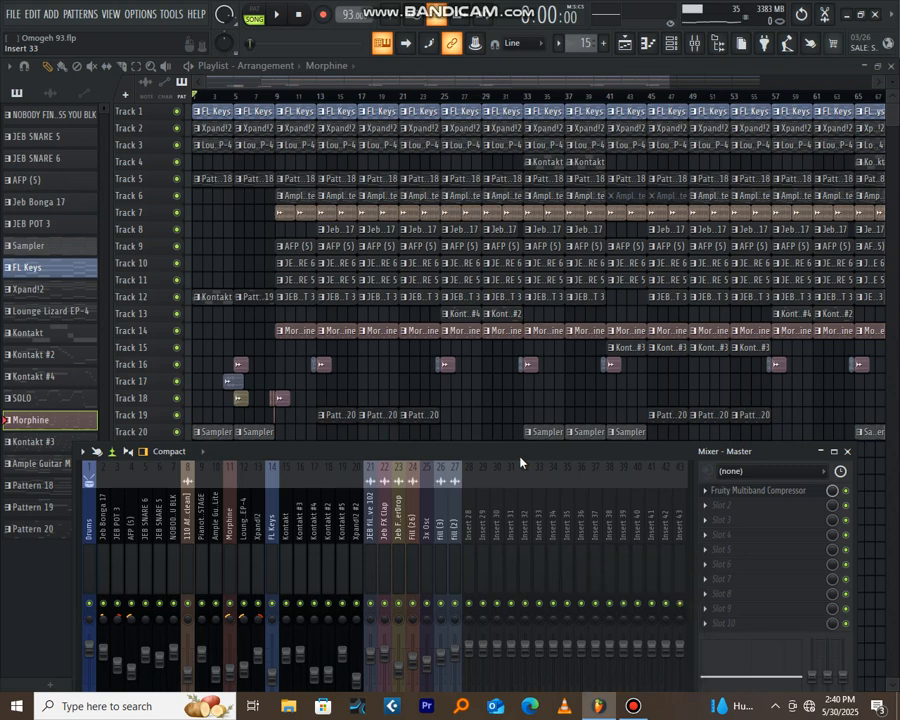
pyautogui.moveTo(518, 456); pyautogui.dragTo(532, 386)
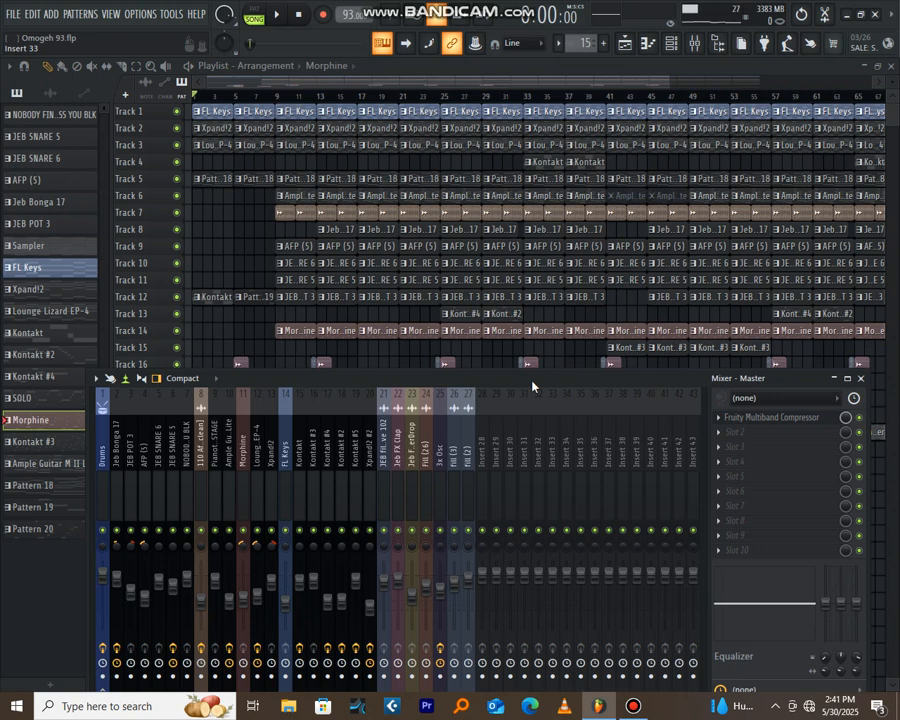
# Play the arrangement from the start, checking the mixer activity and the recorder, and close the mixer
pyautogui.press('space')
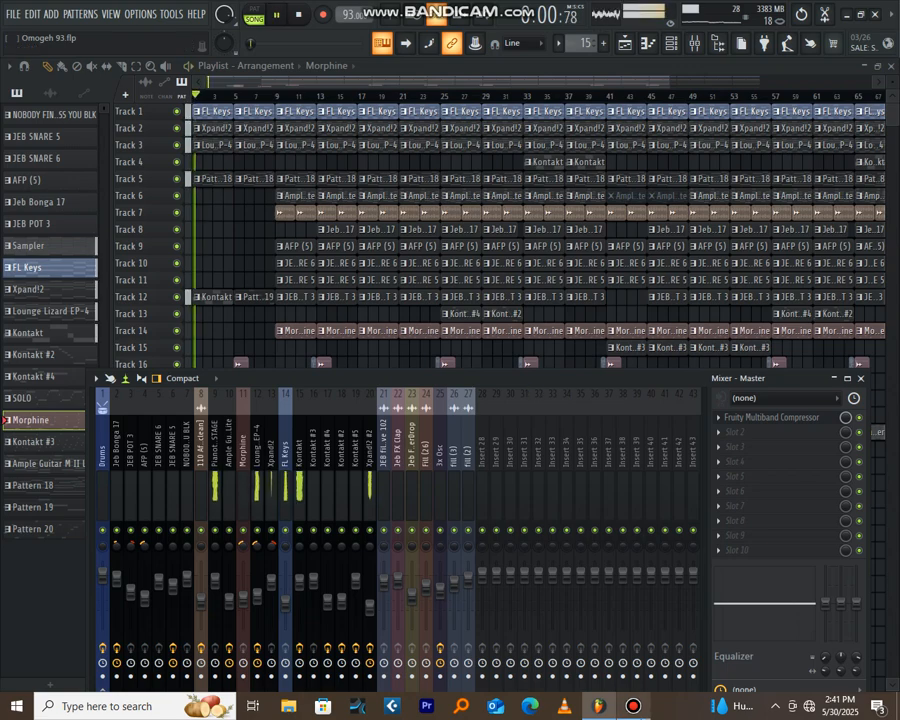
pyautogui.click(633, 706)
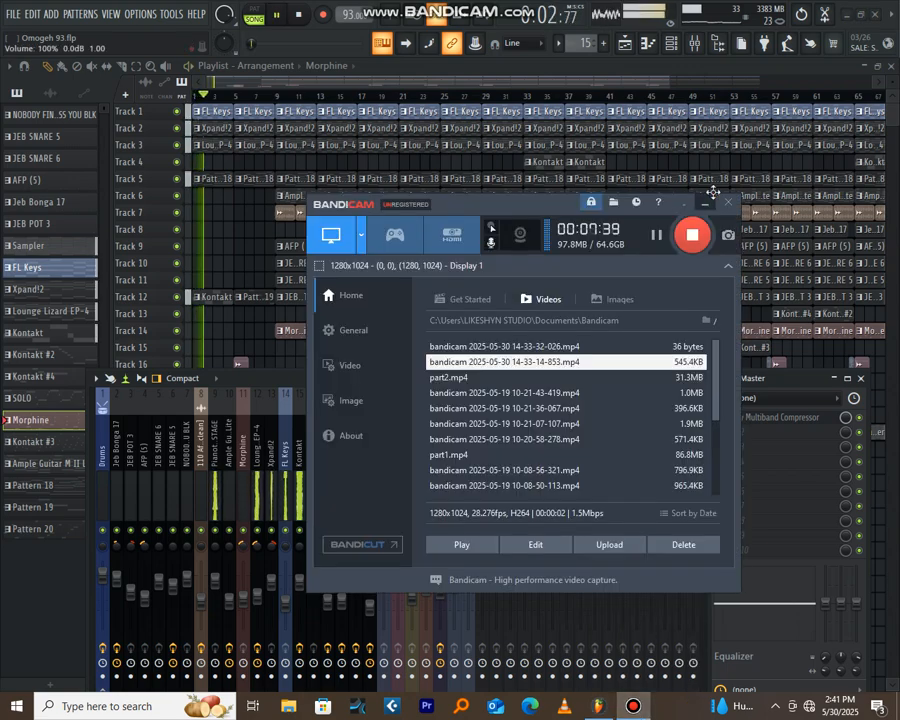
pyautogui.click(706, 203)
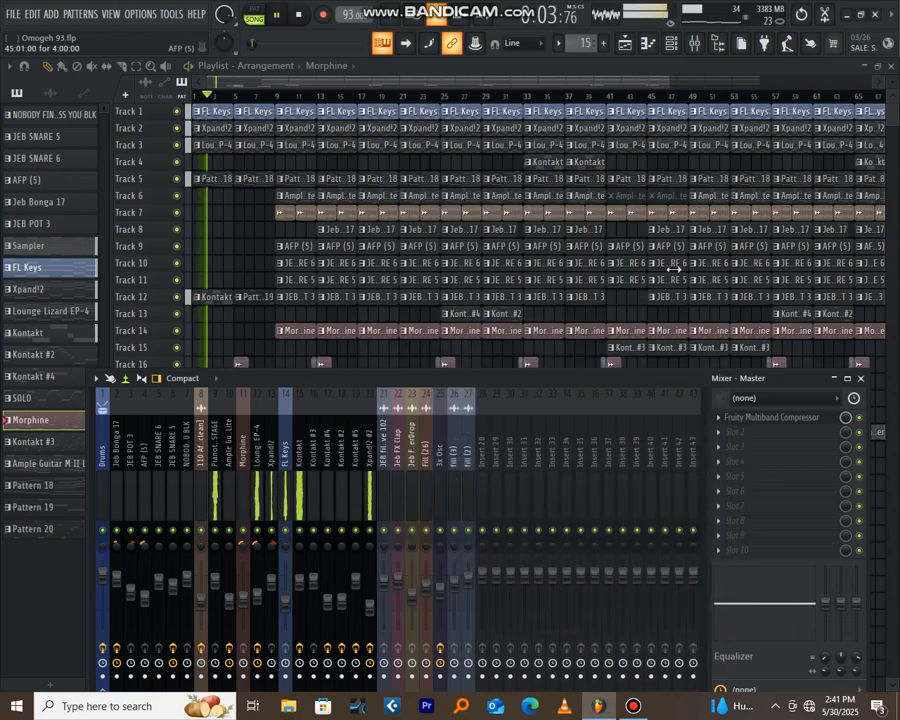
pyautogui.click(860, 378)
# Review the playlist's tracks and clips from bar 1 while the arrangement plays, and switch to the Bandicam window
pyautogui.scroll(-1, 662, 530)
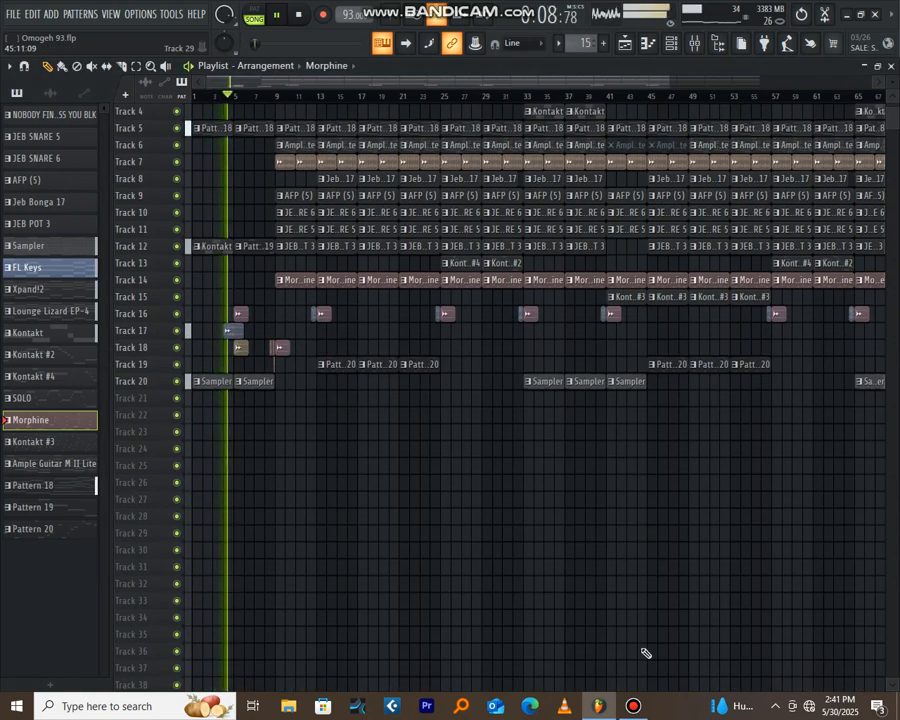
pyautogui.moveTo(636, 708)
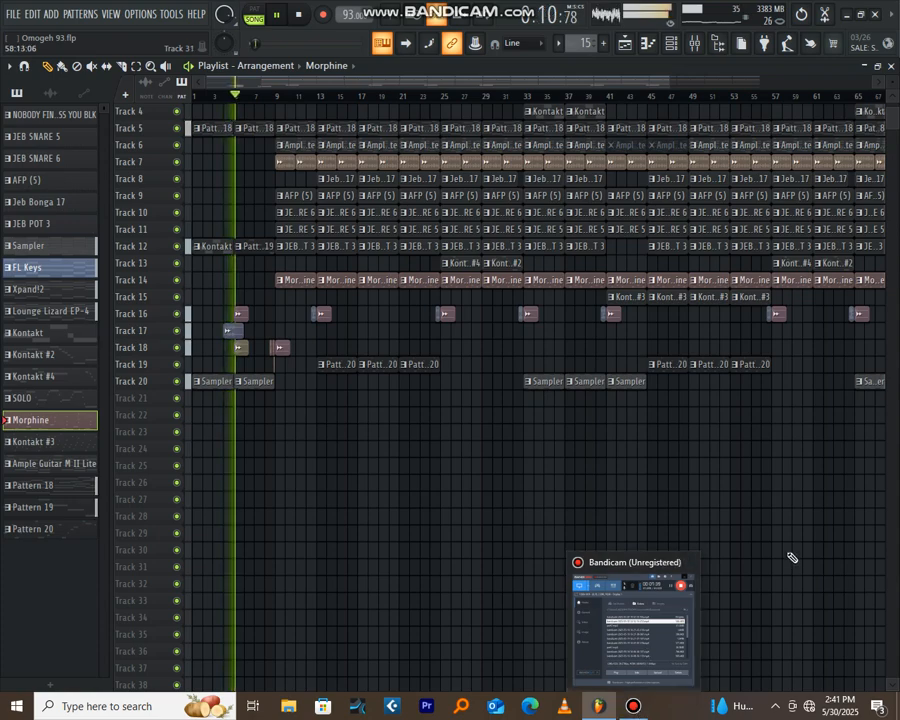
pyautogui.scroll(-1, 790, 537)
pyautogui.scroll(2, 790, 537)
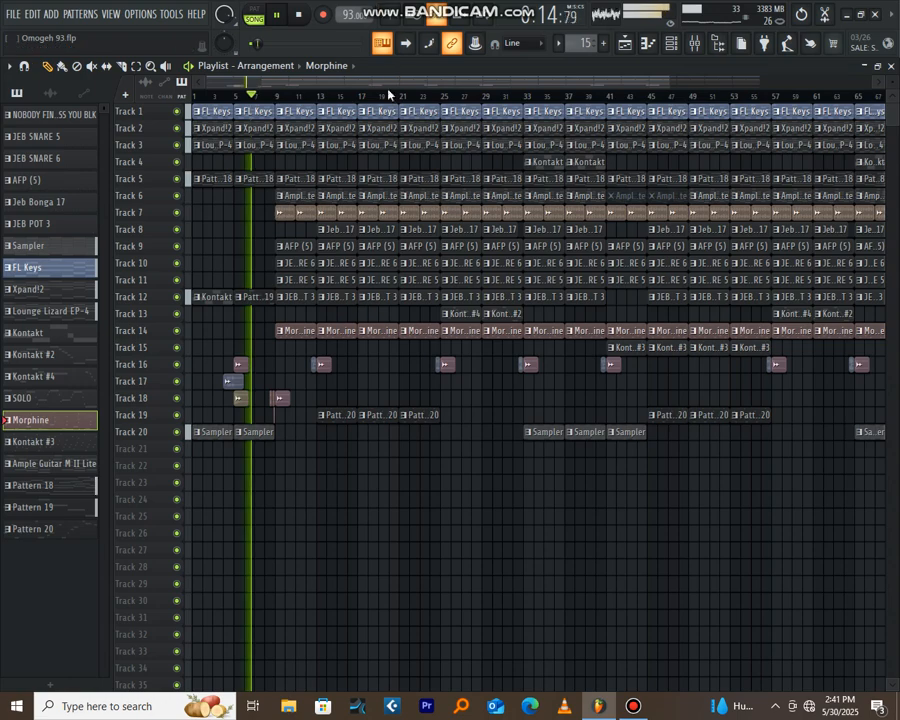
pyautogui.scroll(2, 393, 96)
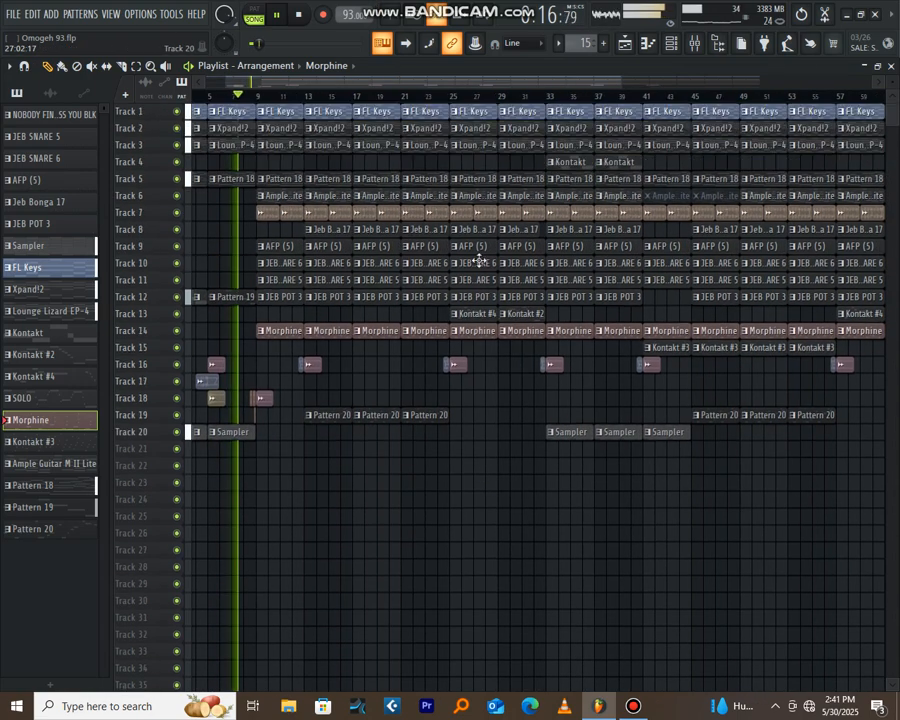
pyautogui.moveTo(395, 84); pyautogui.dragTo(312, 88)
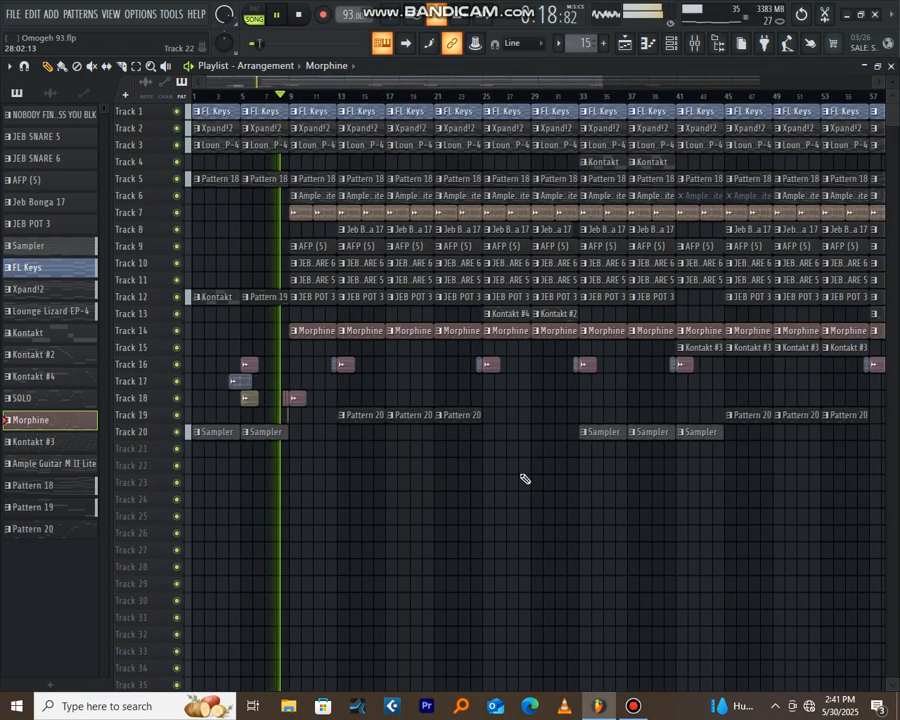
pyautogui.click(634, 707)
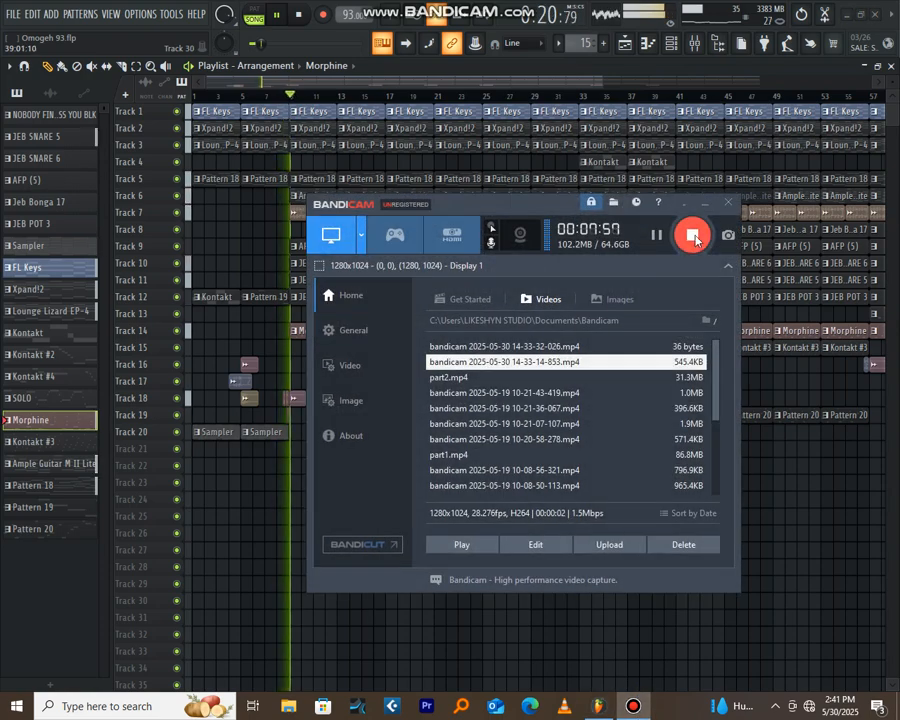